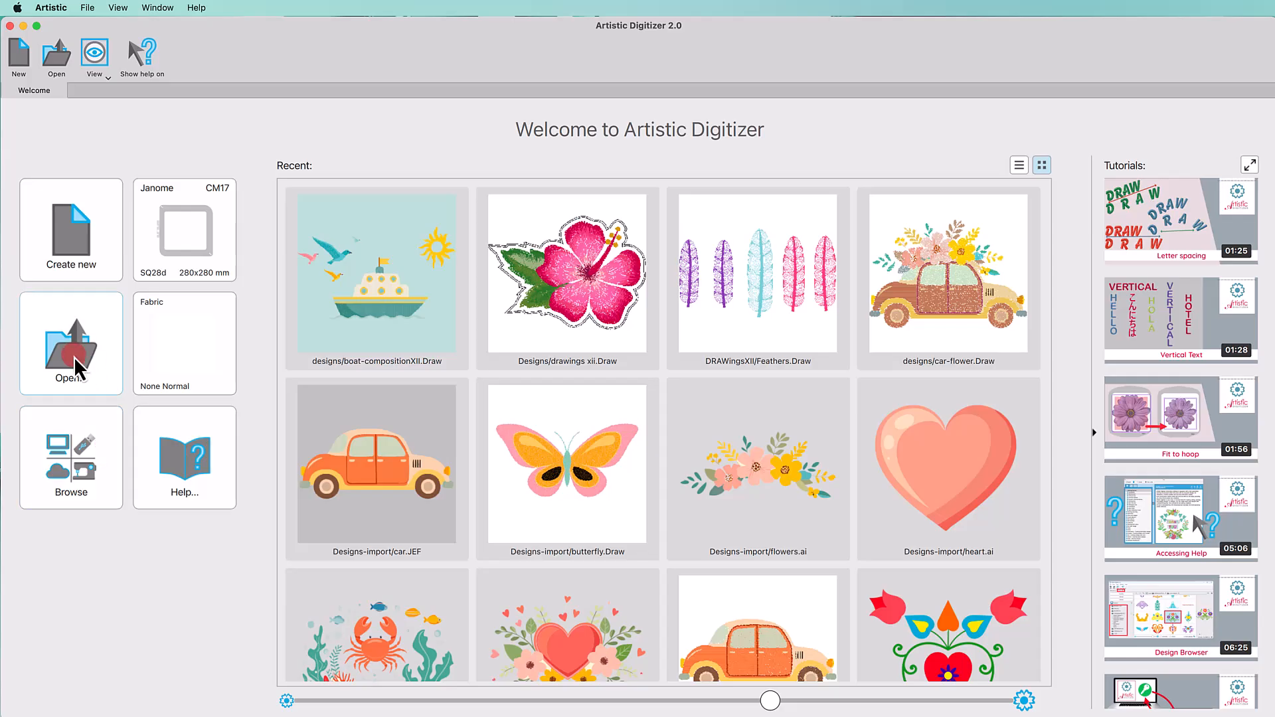
# Open plant.jpg from the designs folder using the Auto-digitize / Trace to outlines type
pyautogui.click(75, 359)
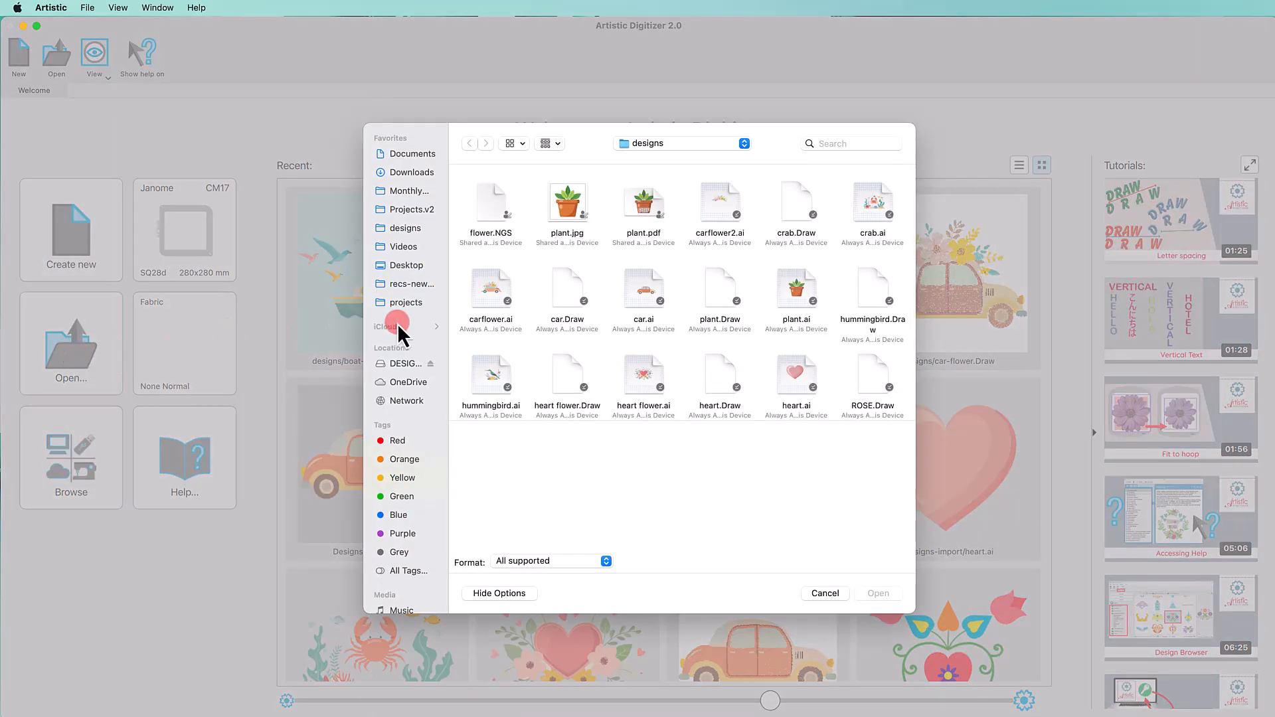
pyautogui.click(570, 216)
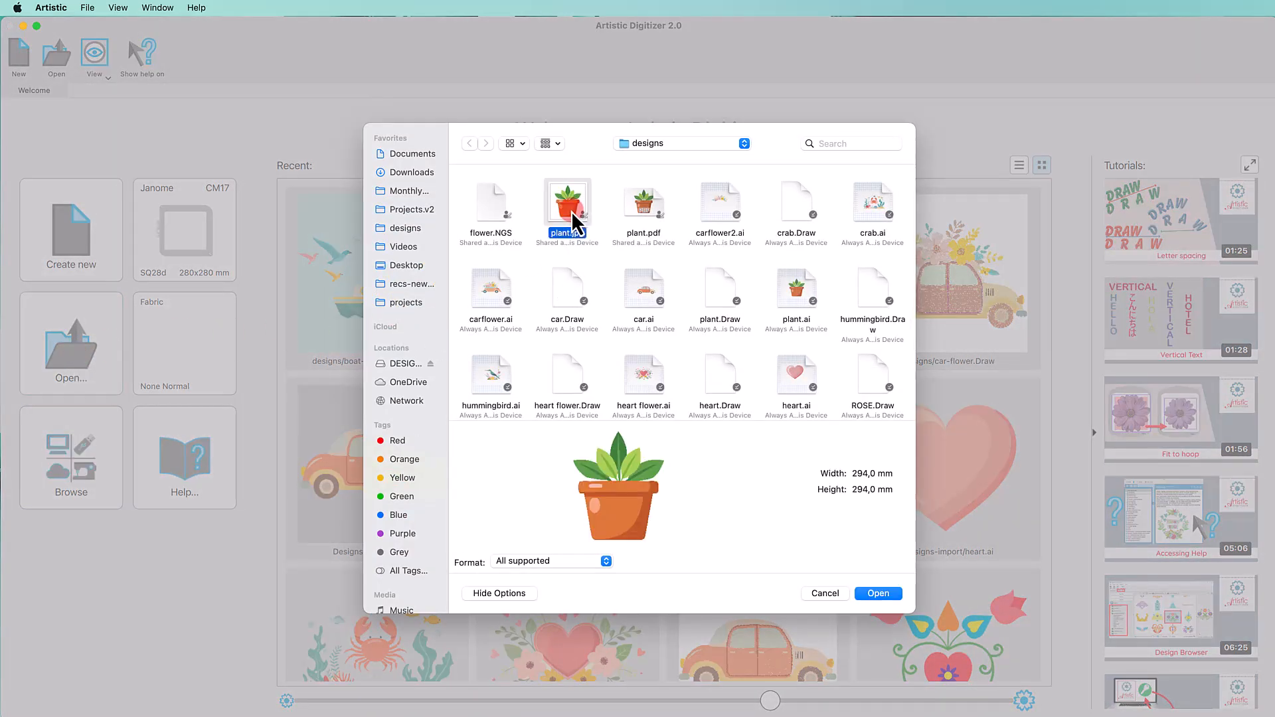
pyautogui.click(878, 593)
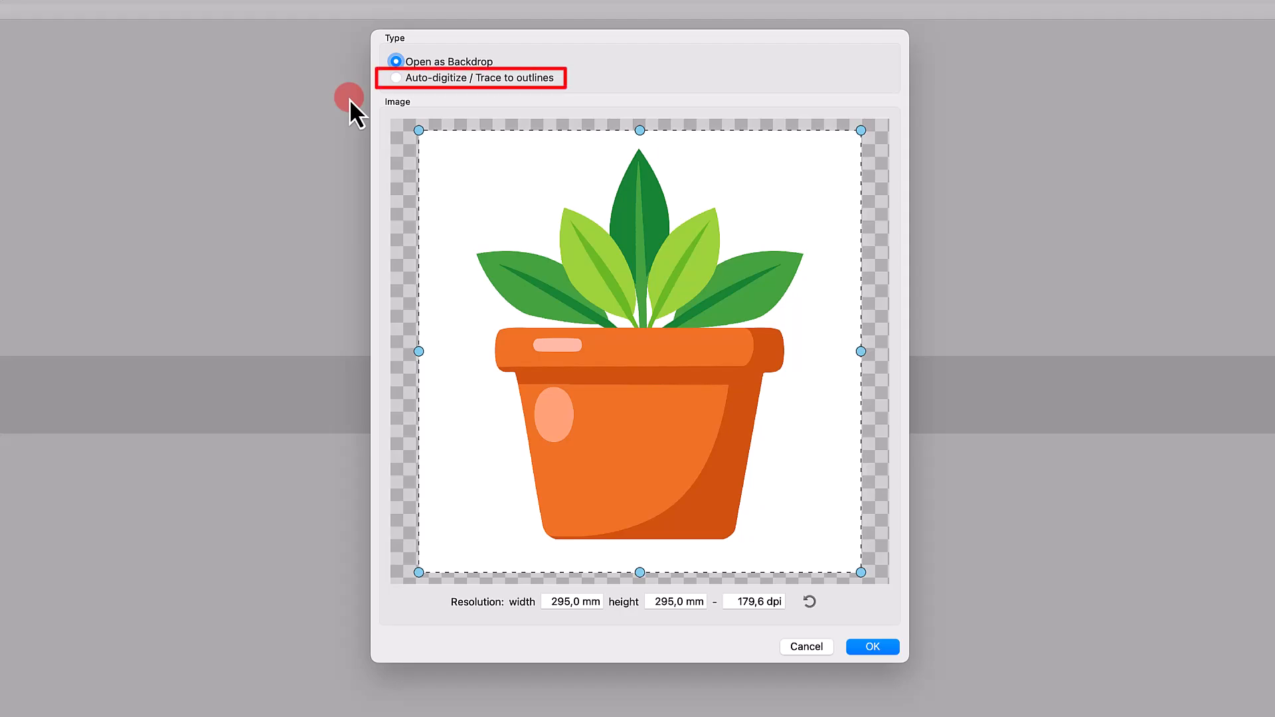
pyautogui.click(395, 78)
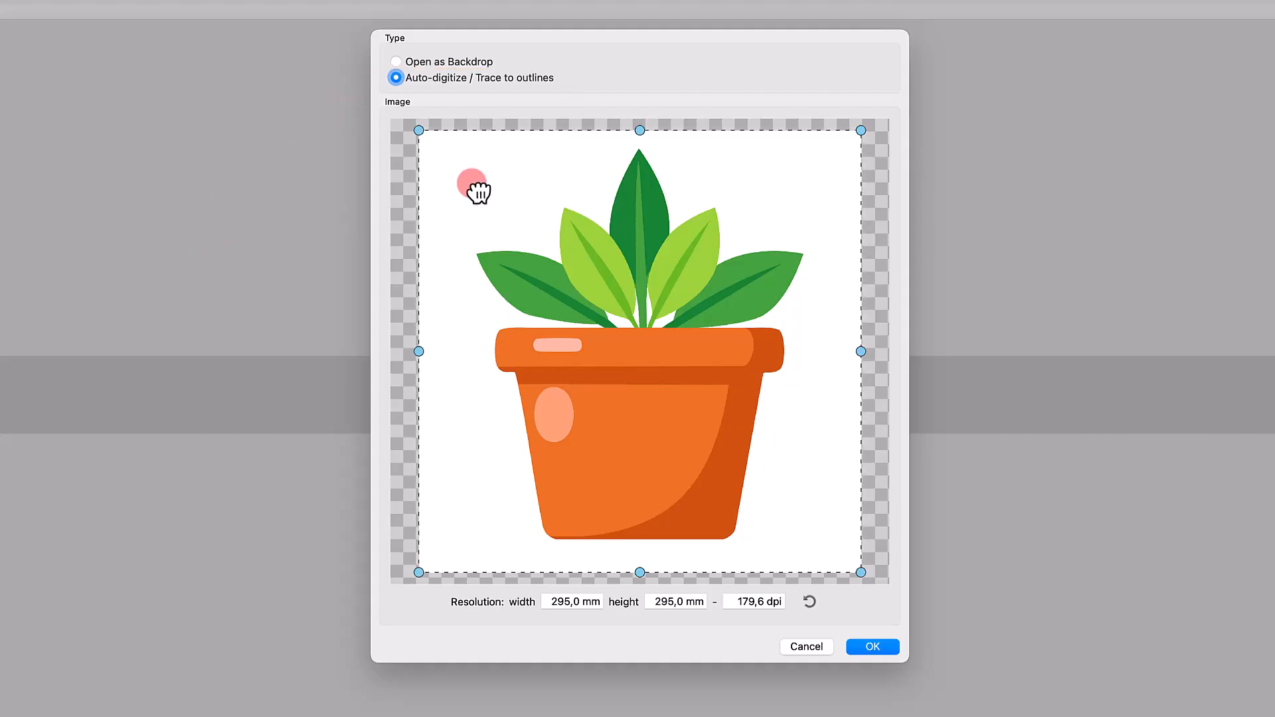
# Try out different crop frames on the plant image and reset the frame to the full image
pyautogui.moveTo(473, 188)
pyautogui.mouseDown()
pyautogui.moveTo(580, 250)
pyautogui.moveTo(507, 156)
pyautogui.moveTo(473, 169)
pyautogui.mouseUp()
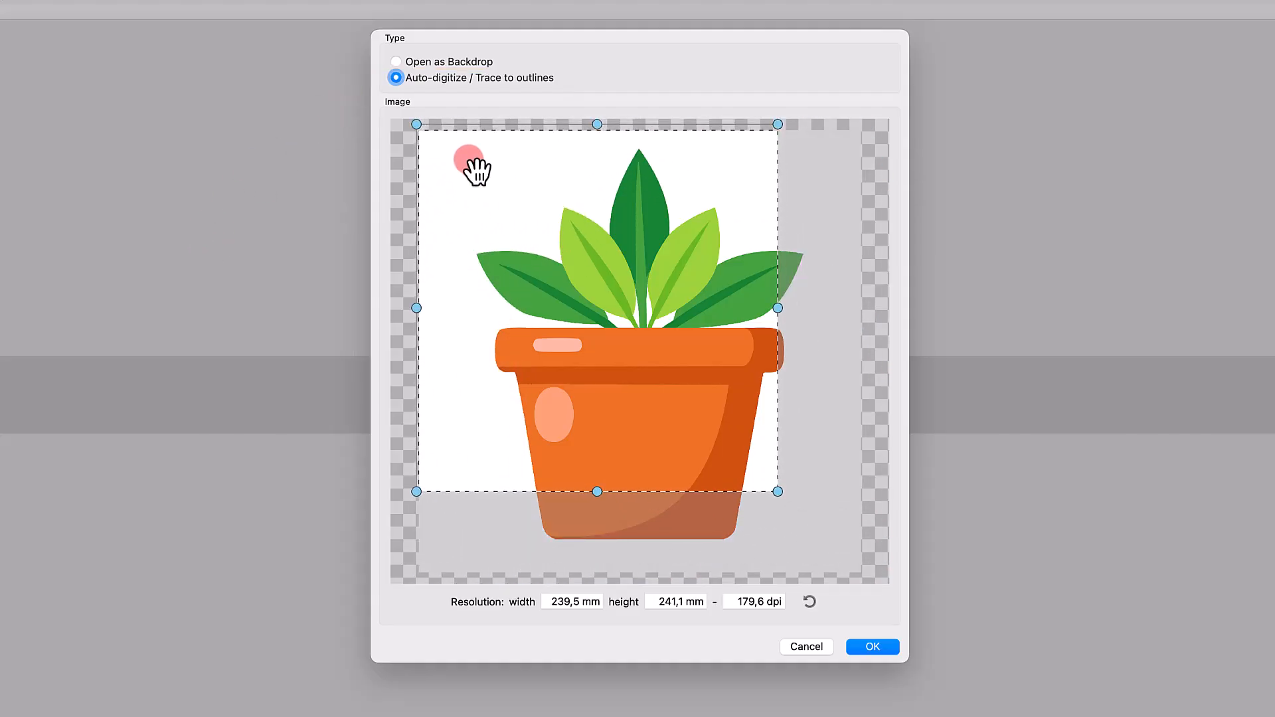
pyautogui.moveTo(390, 205); pyautogui.dragTo(902, 368)
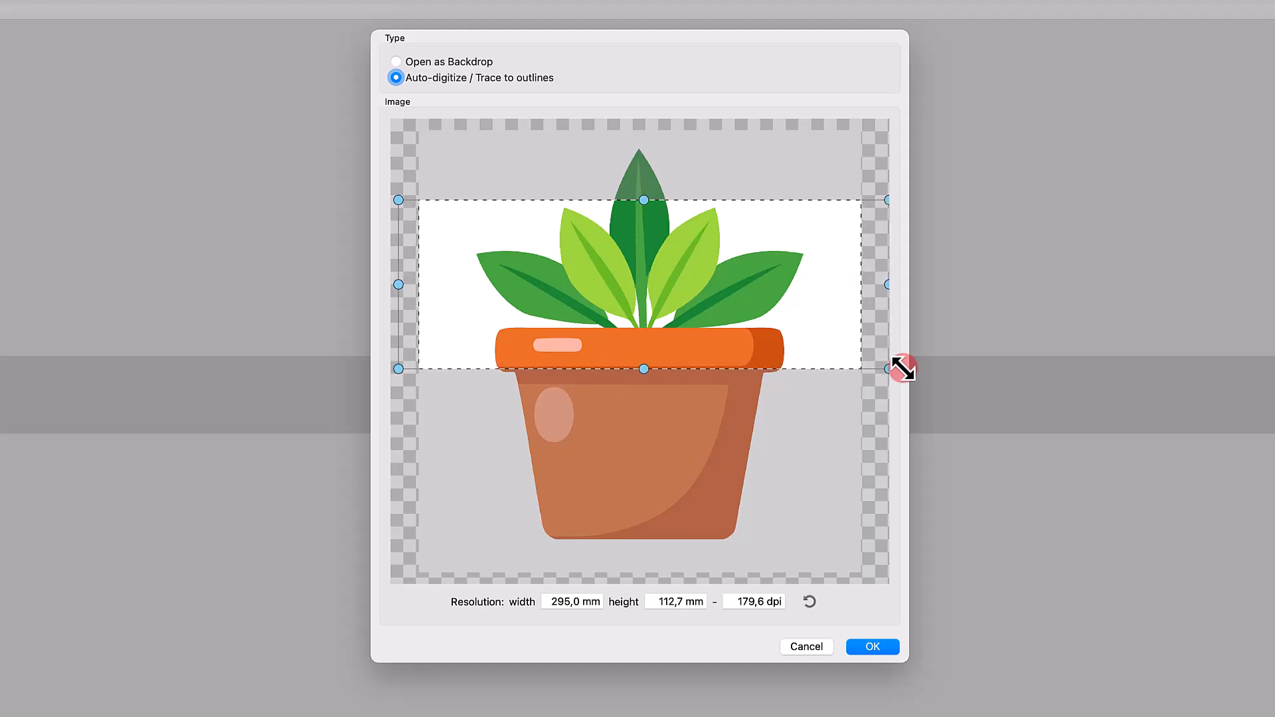
pyautogui.moveTo(526, 190); pyautogui.dragTo(796, 505)
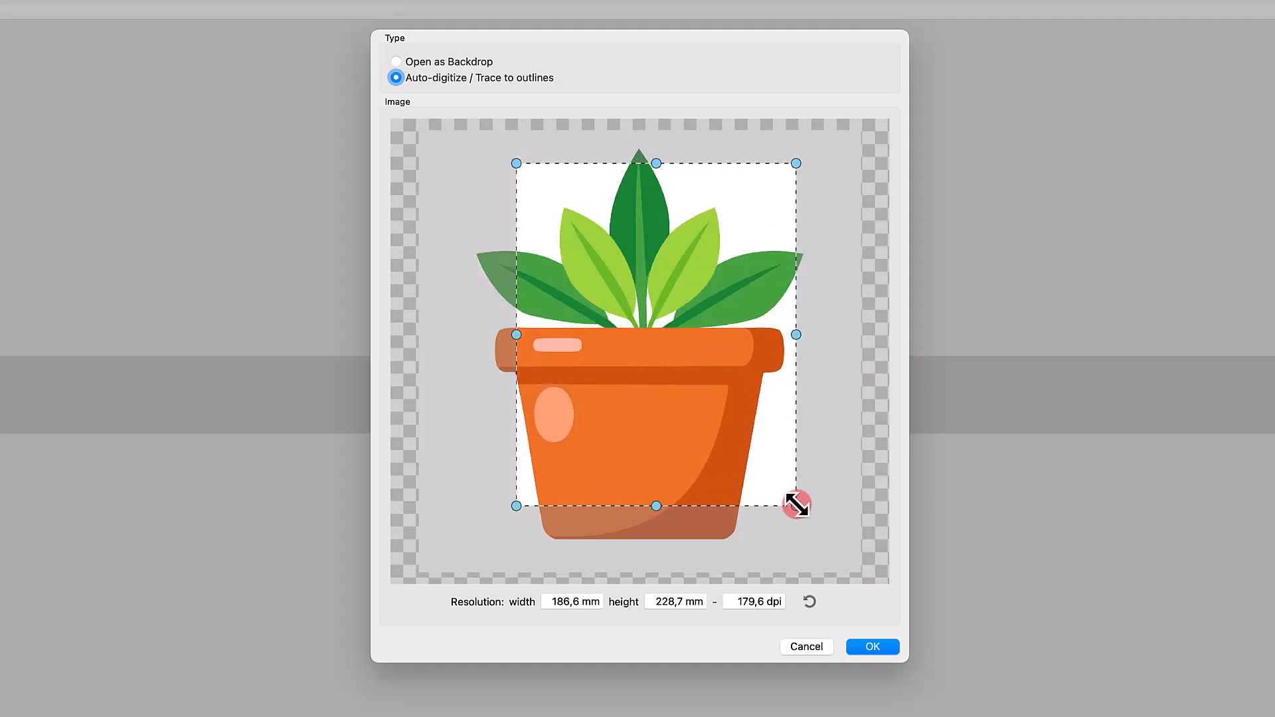
pyautogui.click(810, 606)
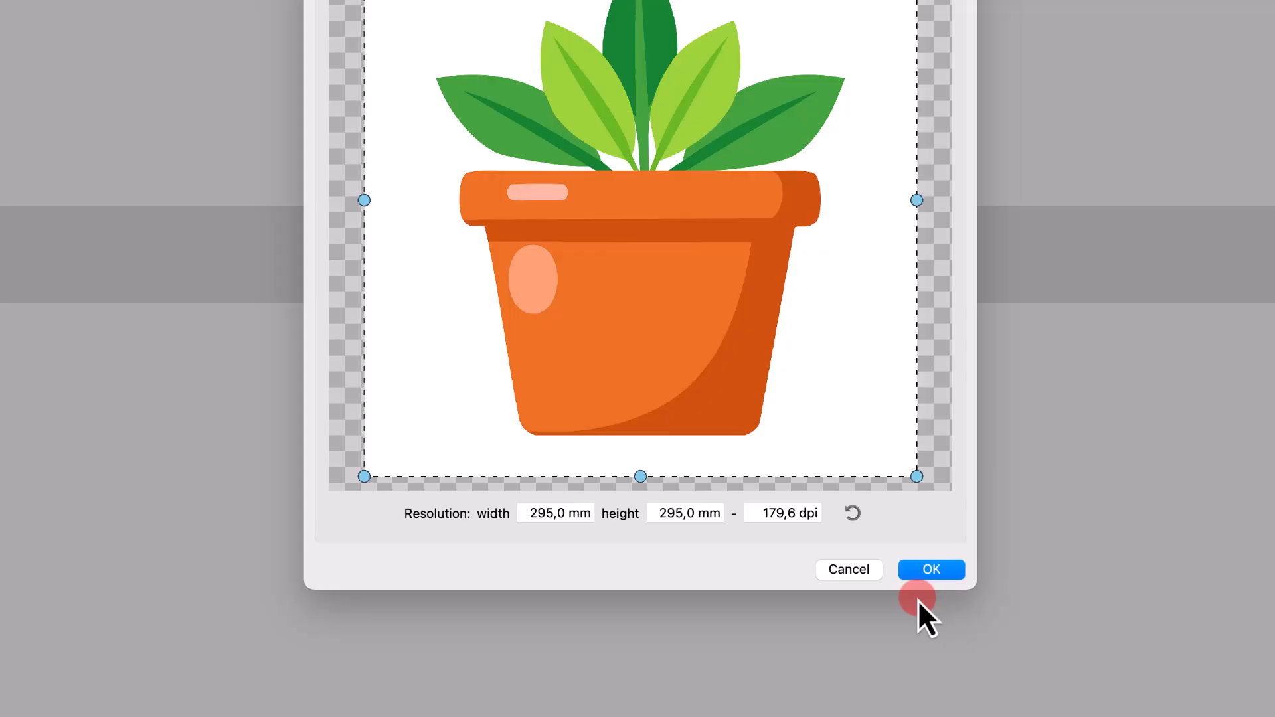
# Try an image width of 250 mm and reset the resolution to the original size
pyautogui.doubleClick(563, 514)
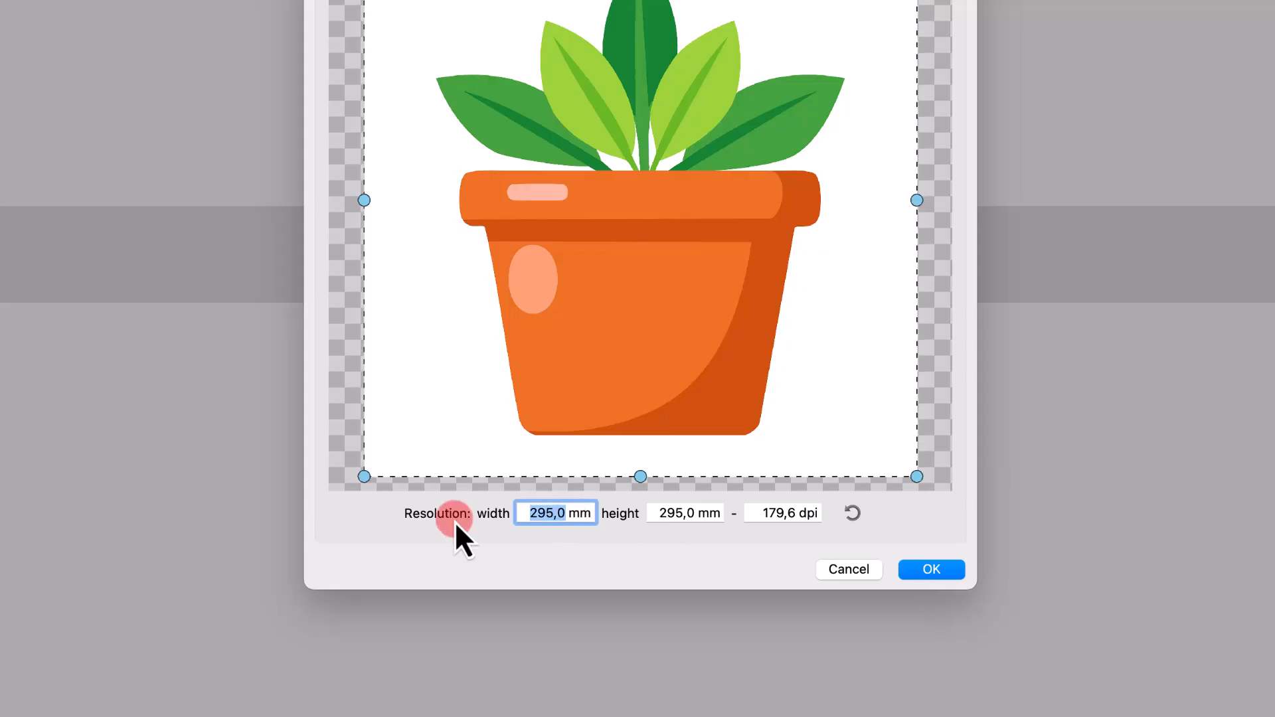
pyautogui.write('250')
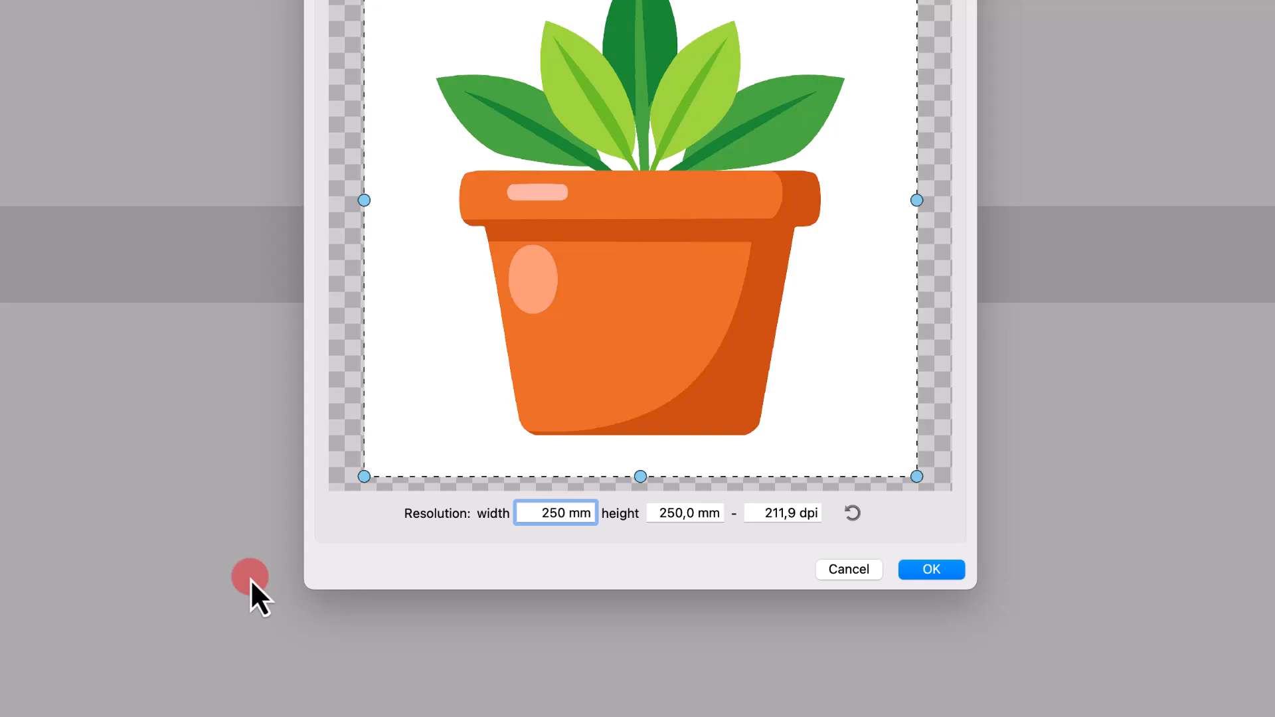
pyautogui.click(855, 516)
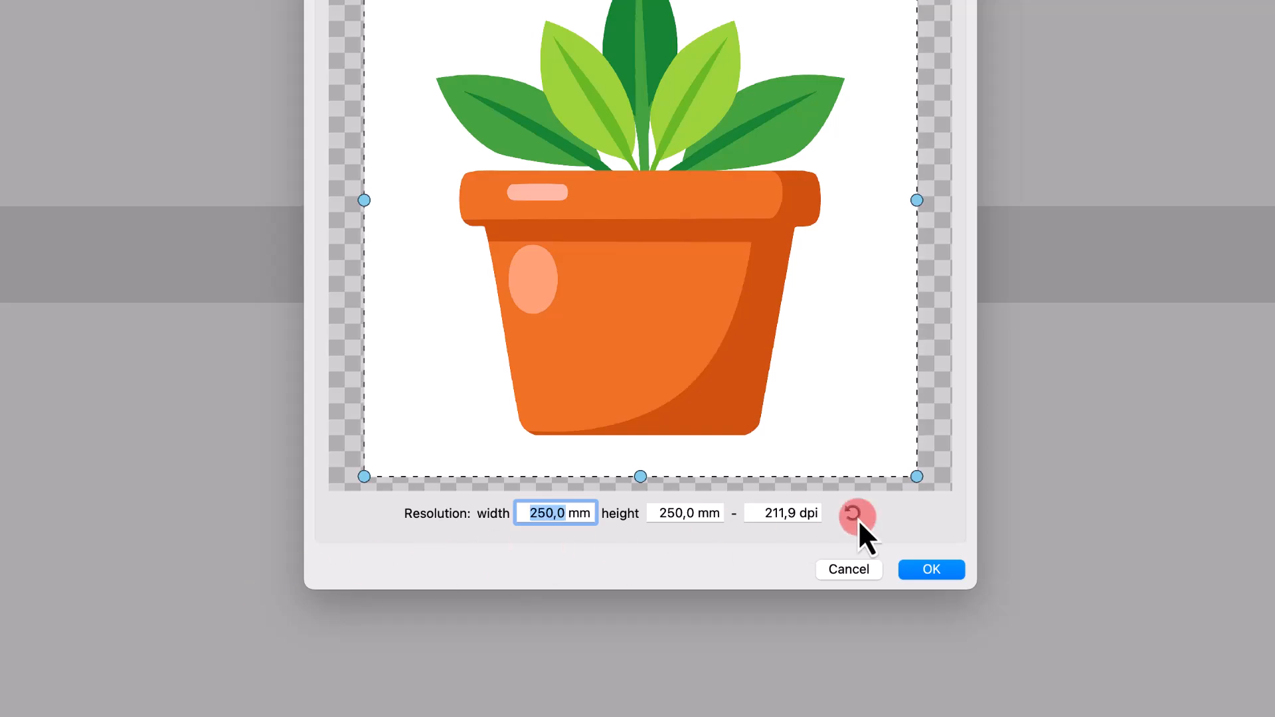
# Accept the full image for tracing and enable image scaling at 45%
pyautogui.click(920, 580)
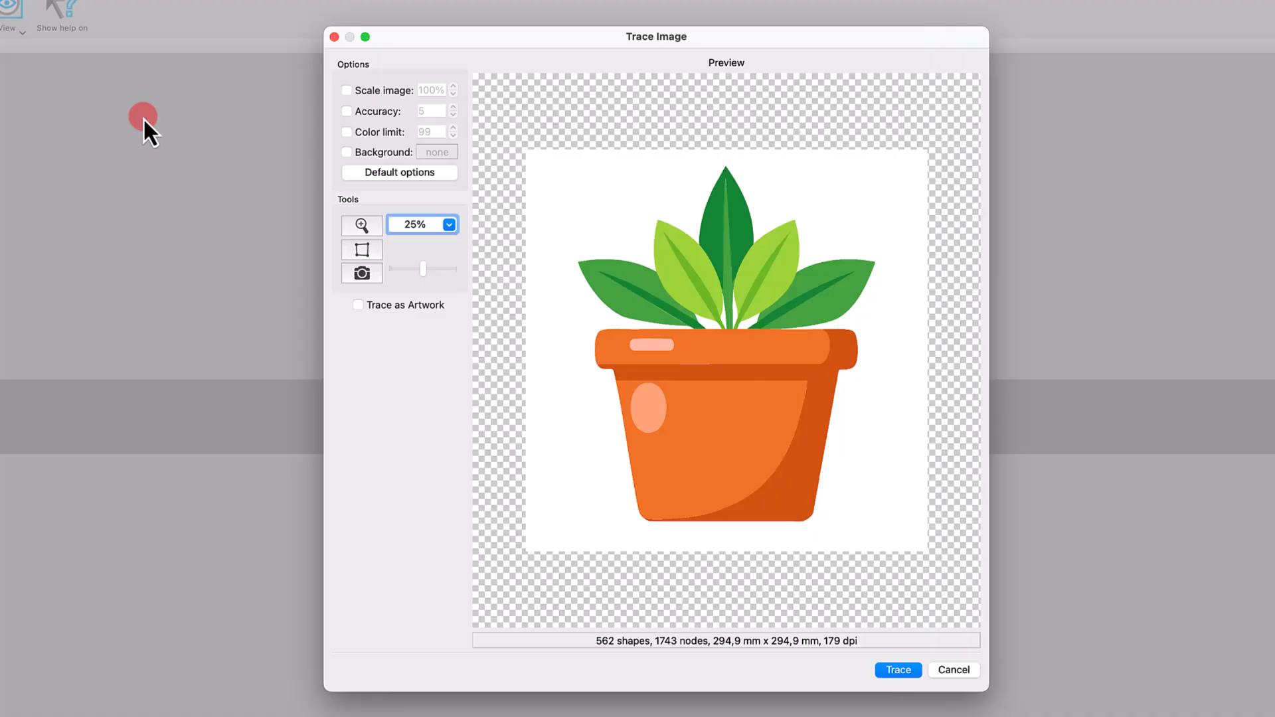
pyautogui.click(345, 90)
pyautogui.doubleClick(438, 90)
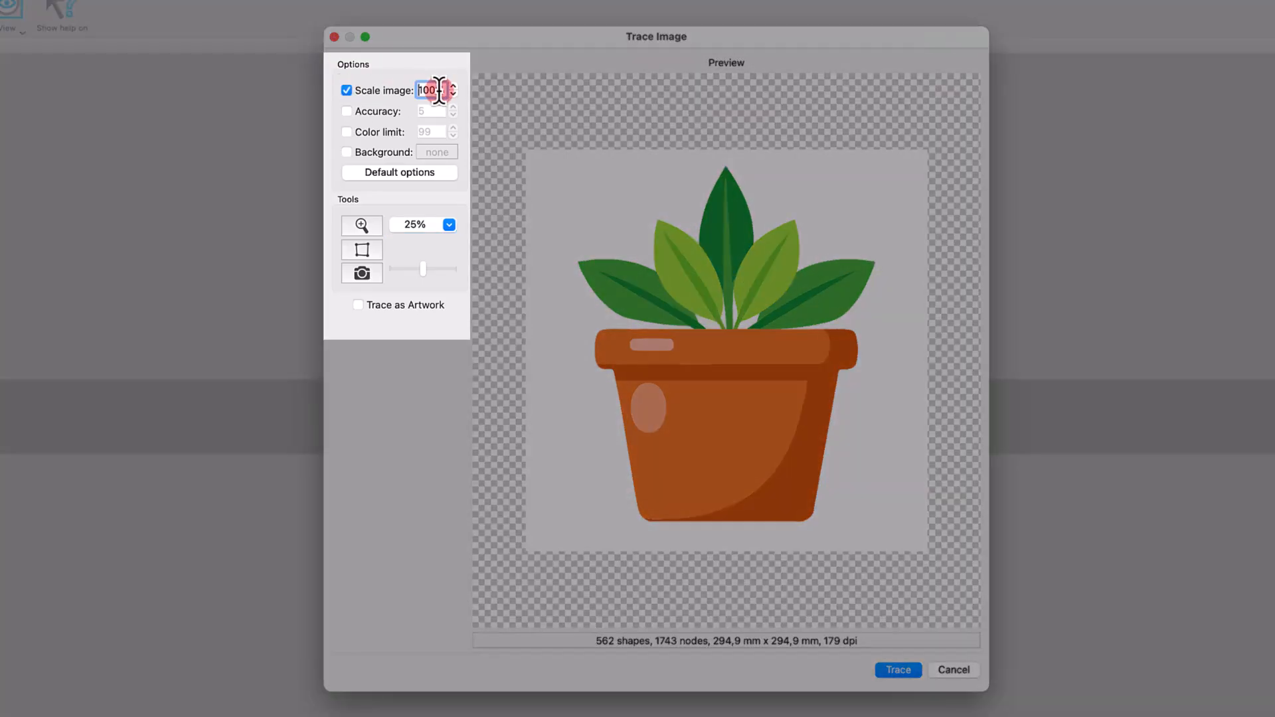
pyautogui.moveTo(438, 89)
pyautogui.mouseDown()
pyautogui.moveTo(417, 89)
pyautogui.moveTo(504, 100)
pyautogui.mouseUp()
pyautogui.write('45')
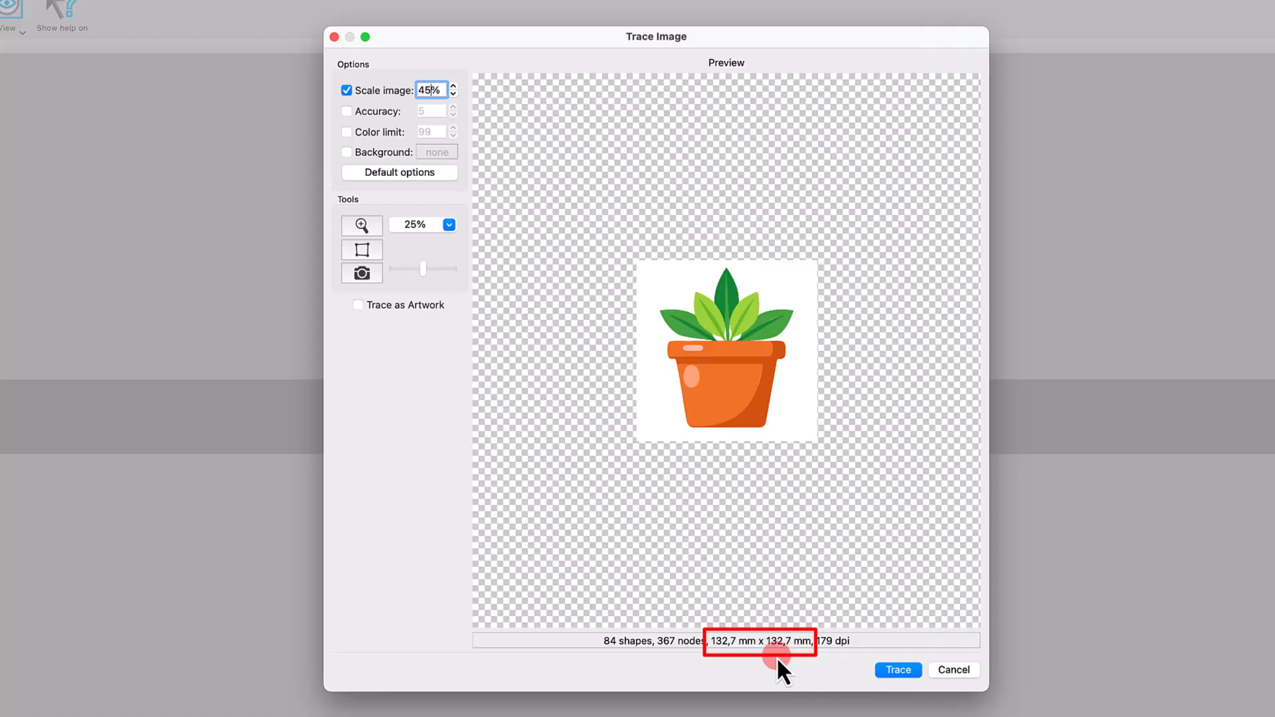
# Enable the trace accuracy option and set it to 8
pyautogui.click(347, 111)
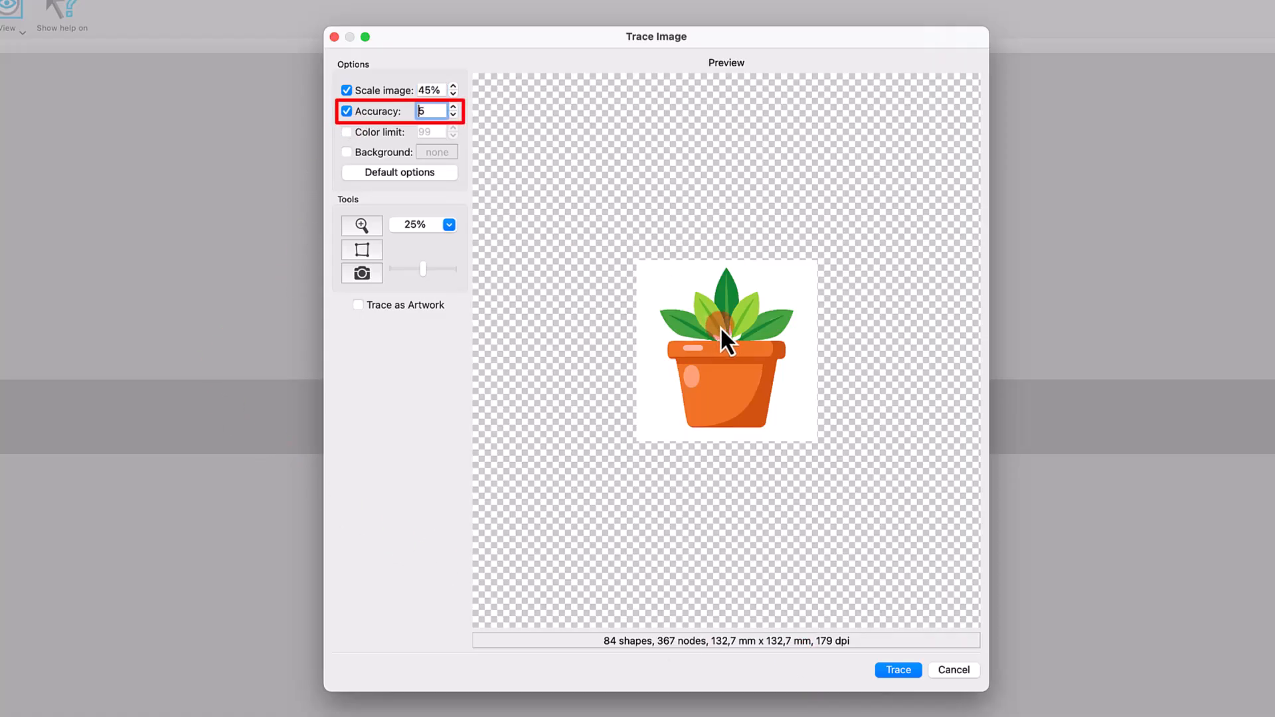
pyautogui.scroll(5, 766, 322)
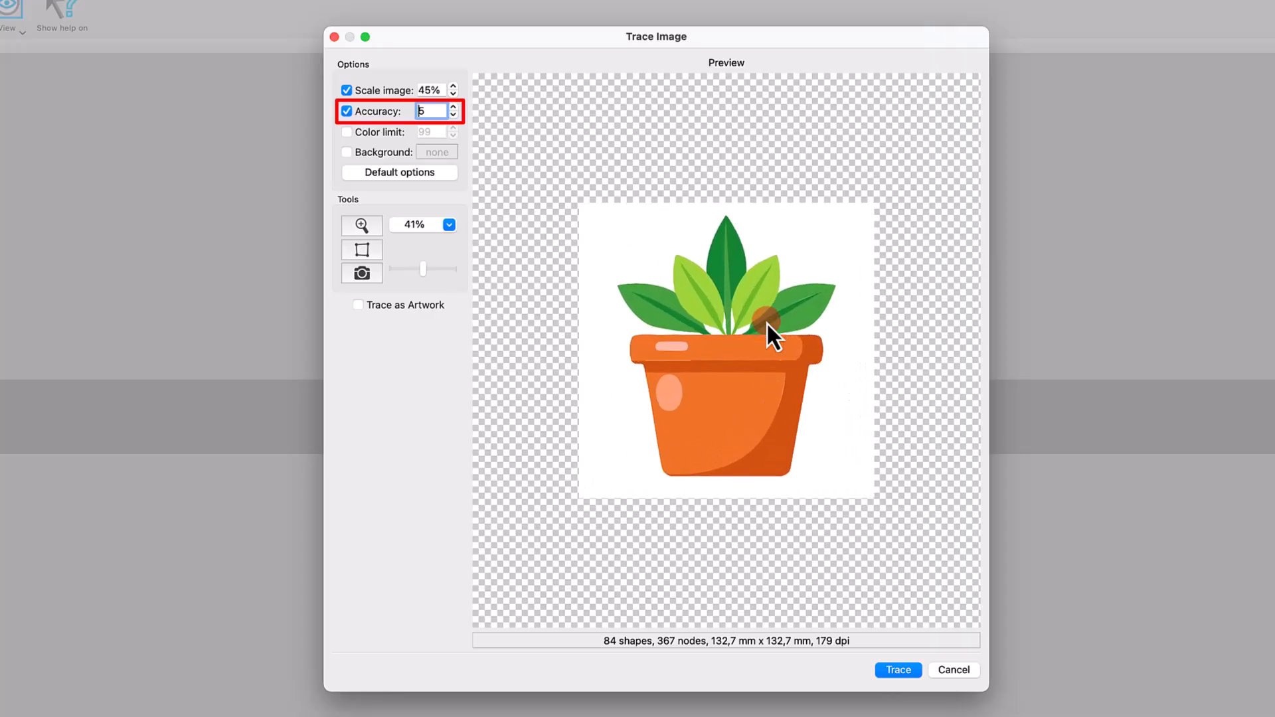
pyautogui.scroll(4, 767, 321)
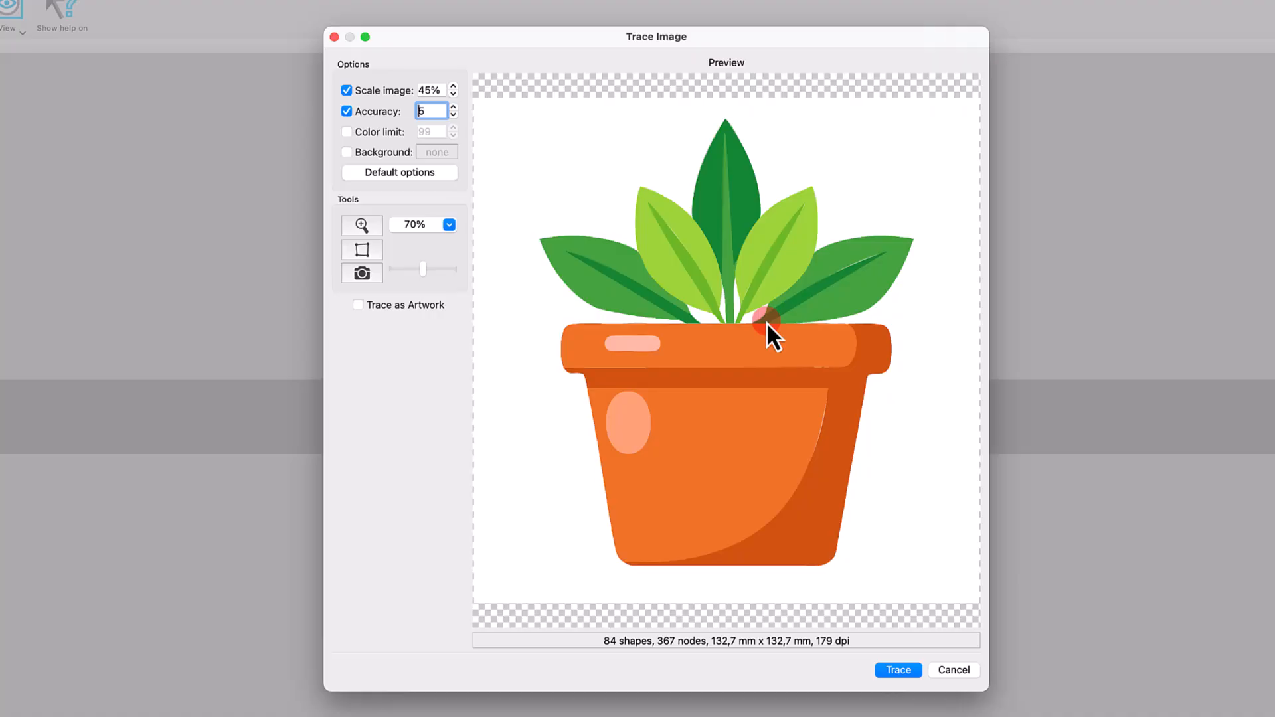
pyautogui.press('super+a')
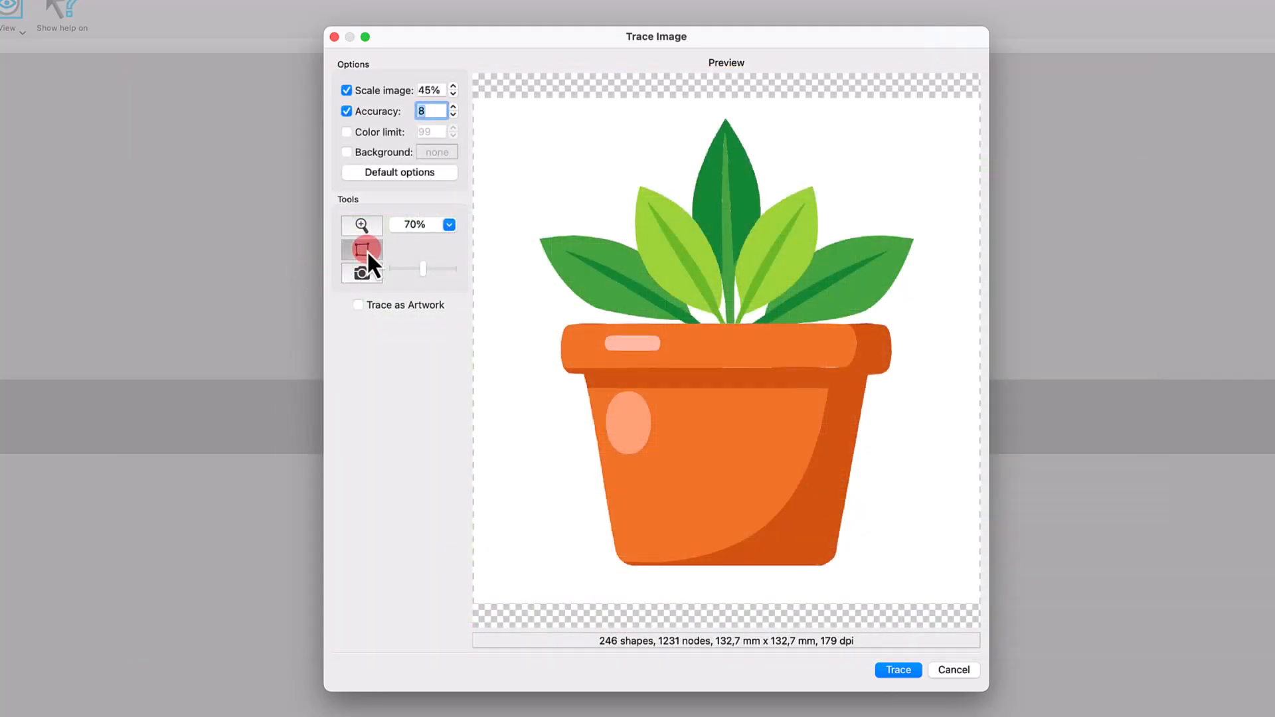
# Show the outline nodes in the trace preview and set the accuracy to 5
pyautogui.click(362, 249)
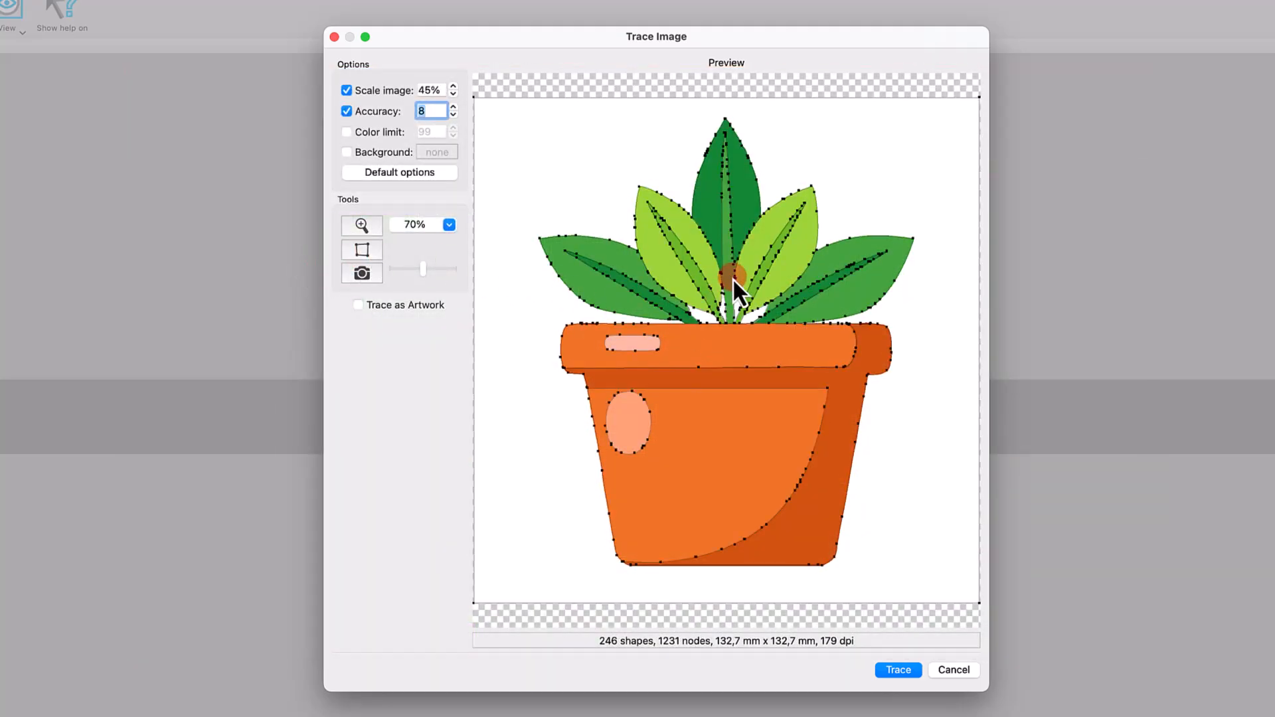
pyautogui.scroll(5, 677, 284)
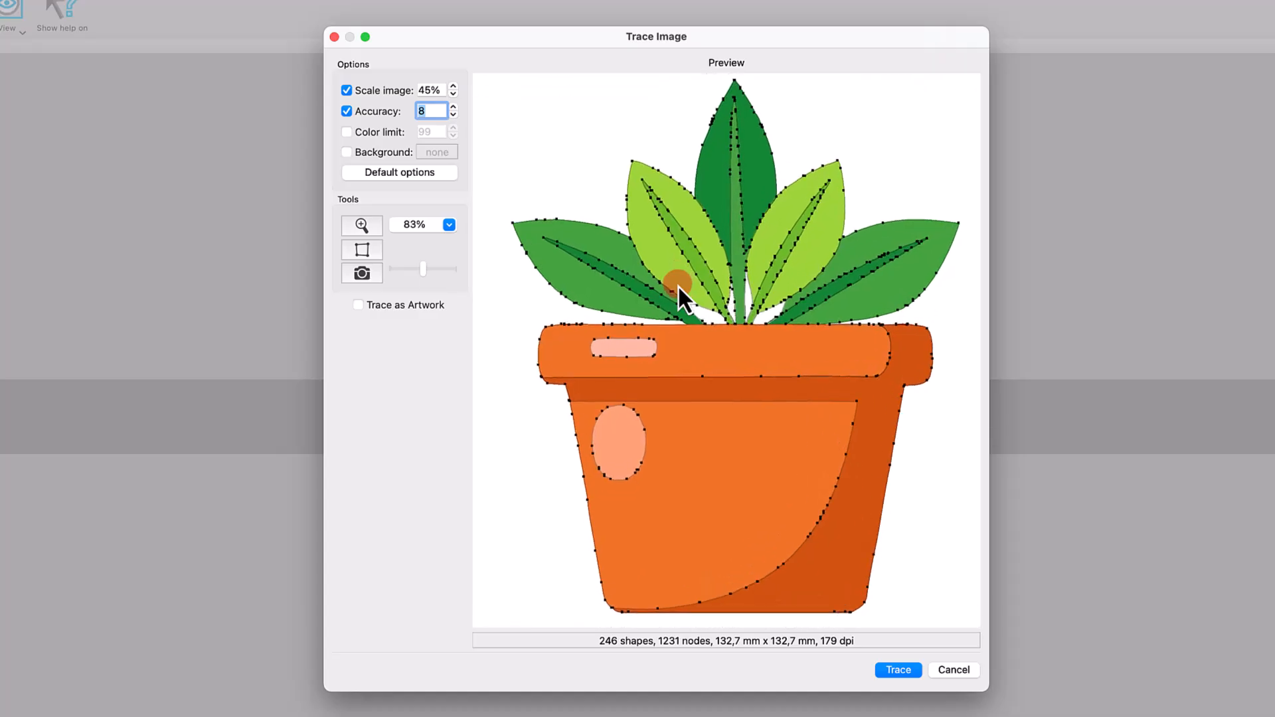
pyautogui.hscroll(-2, 677, 285)
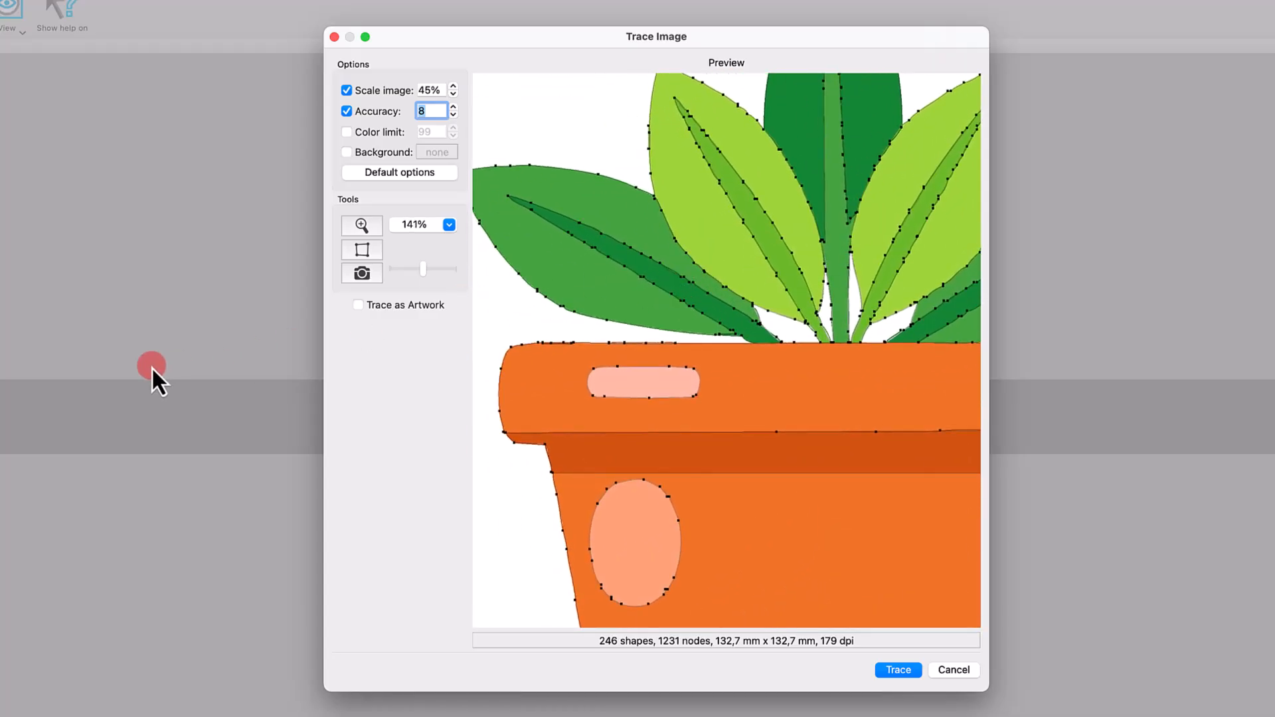
pyautogui.click(423, 113)
pyautogui.click(453, 115)
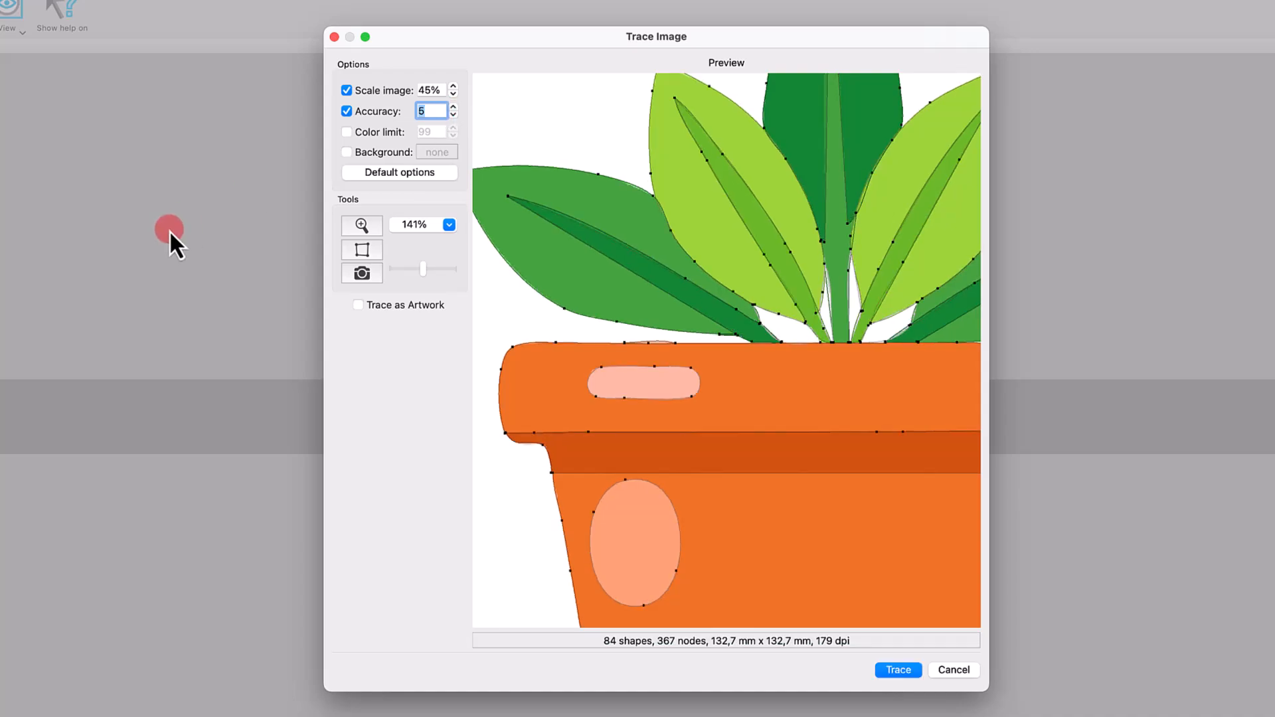
# Limit the trace to 15 colors after trying a limit of 3, and set the white area around the plant as the background
pyautogui.click(347, 132)
pyautogui.click(435, 132)
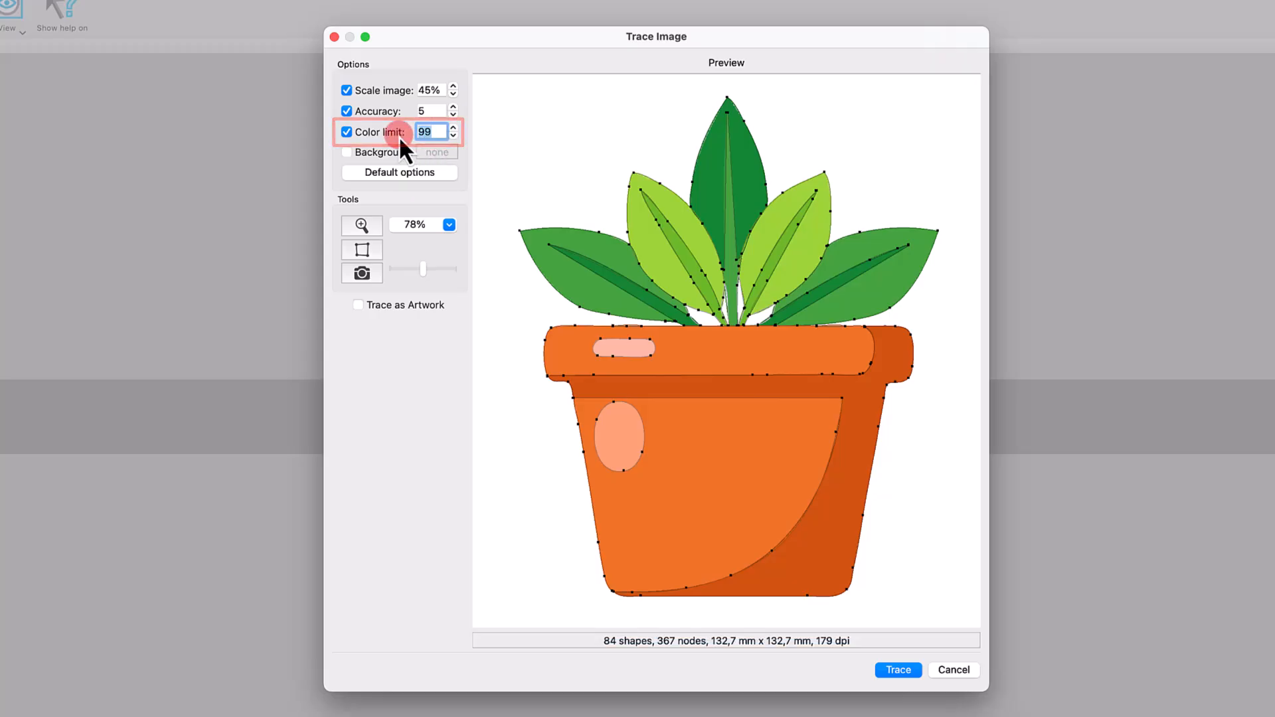
pyautogui.write('3')
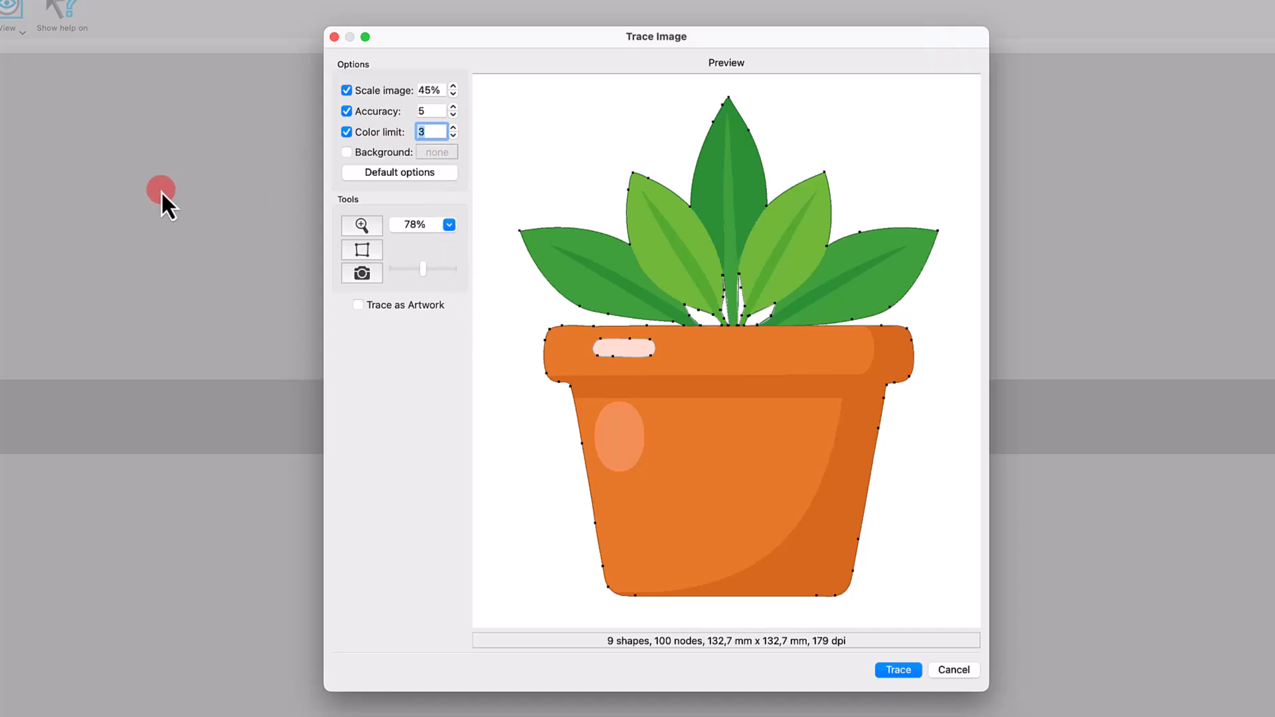
pyautogui.write('15')
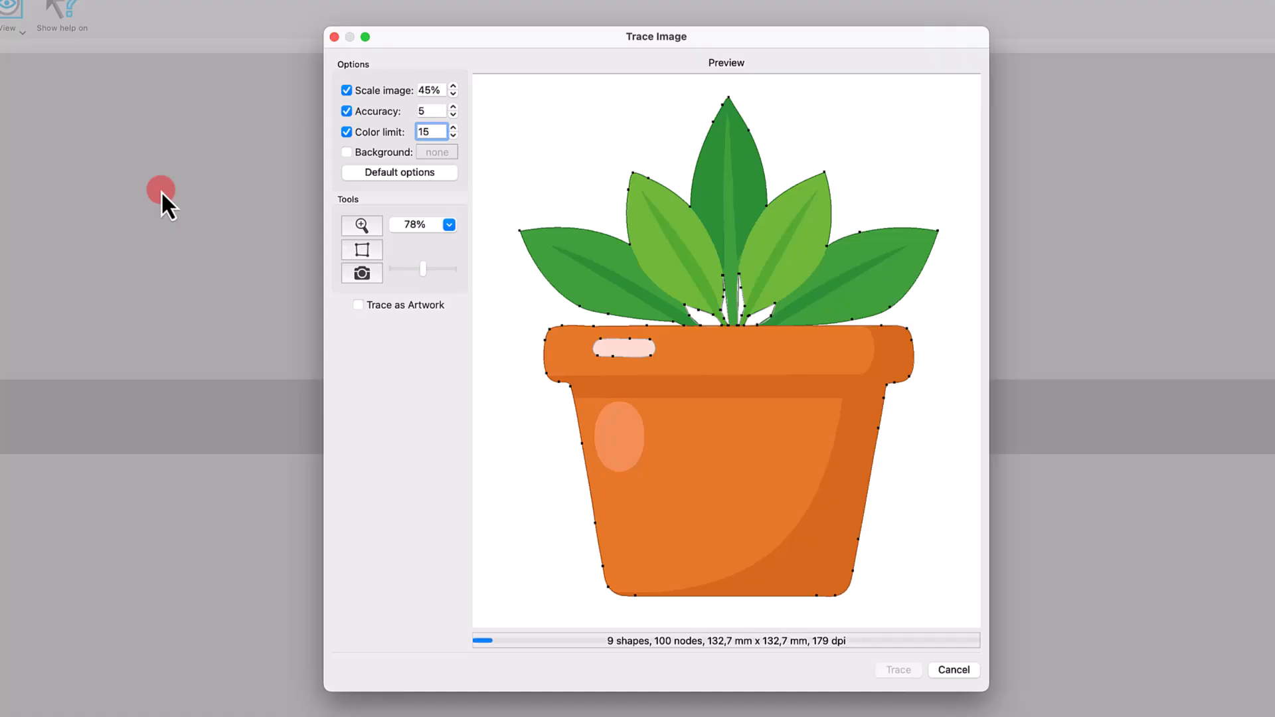
pyautogui.click(346, 152)
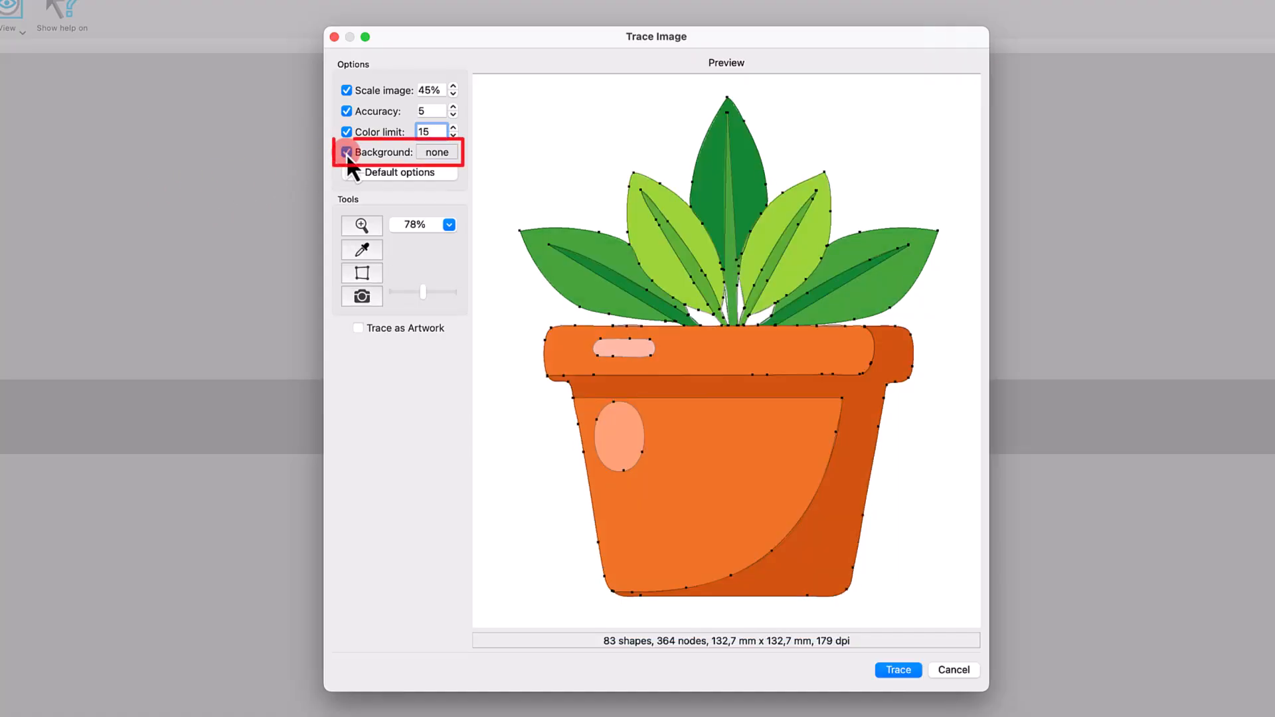
pyautogui.click(509, 151)
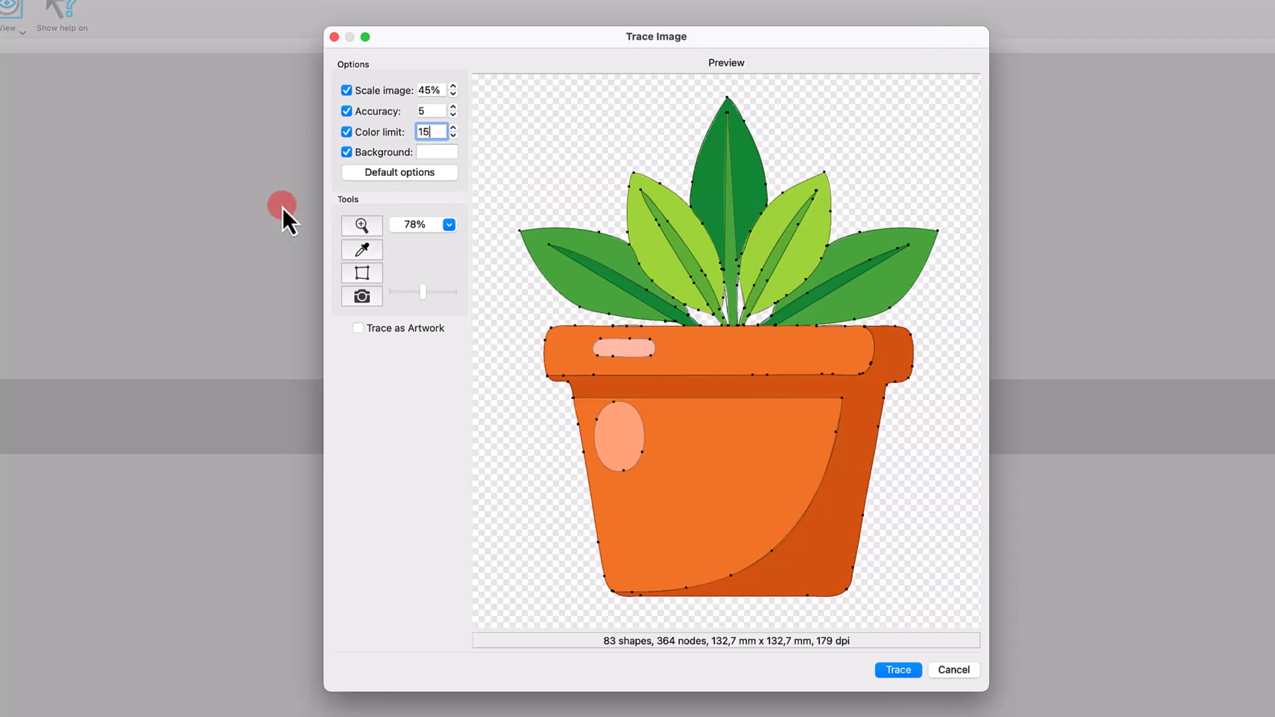
# Examine the traced leaf and pot outlines in the preview at 150%, 50% and 70% zoom
pyautogui.click(371, 230)
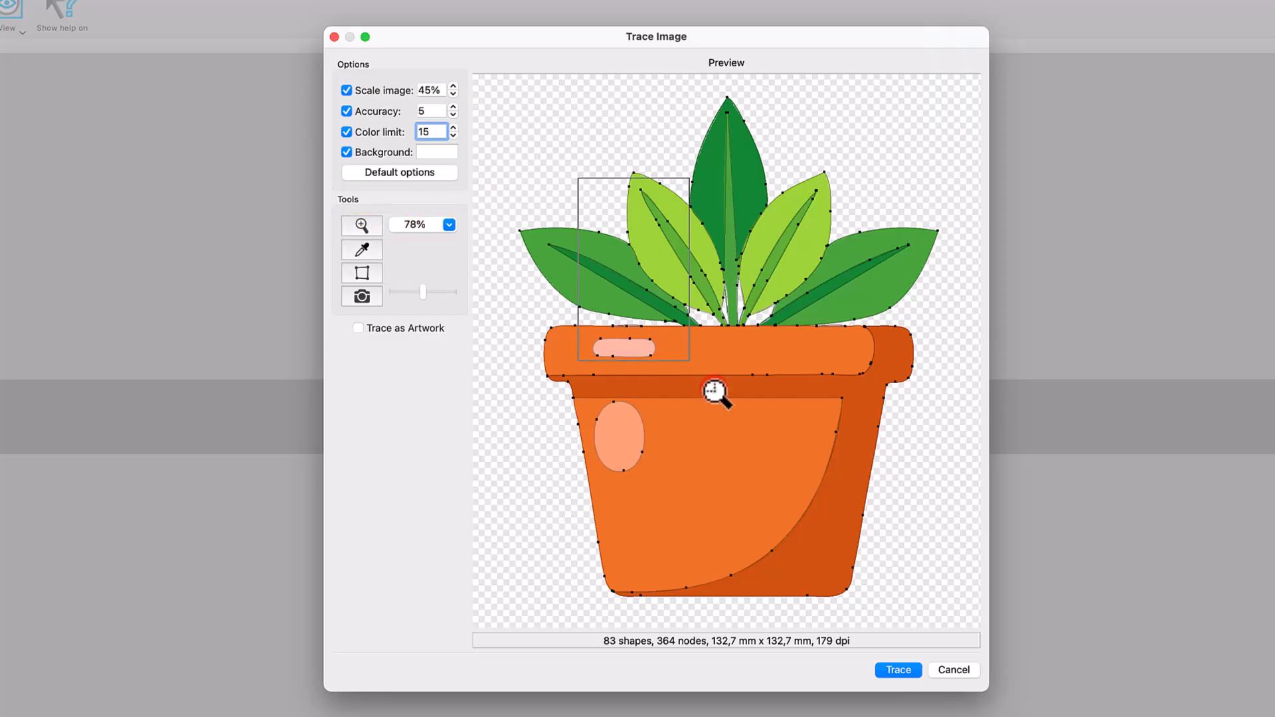
pyautogui.click(843, 442)
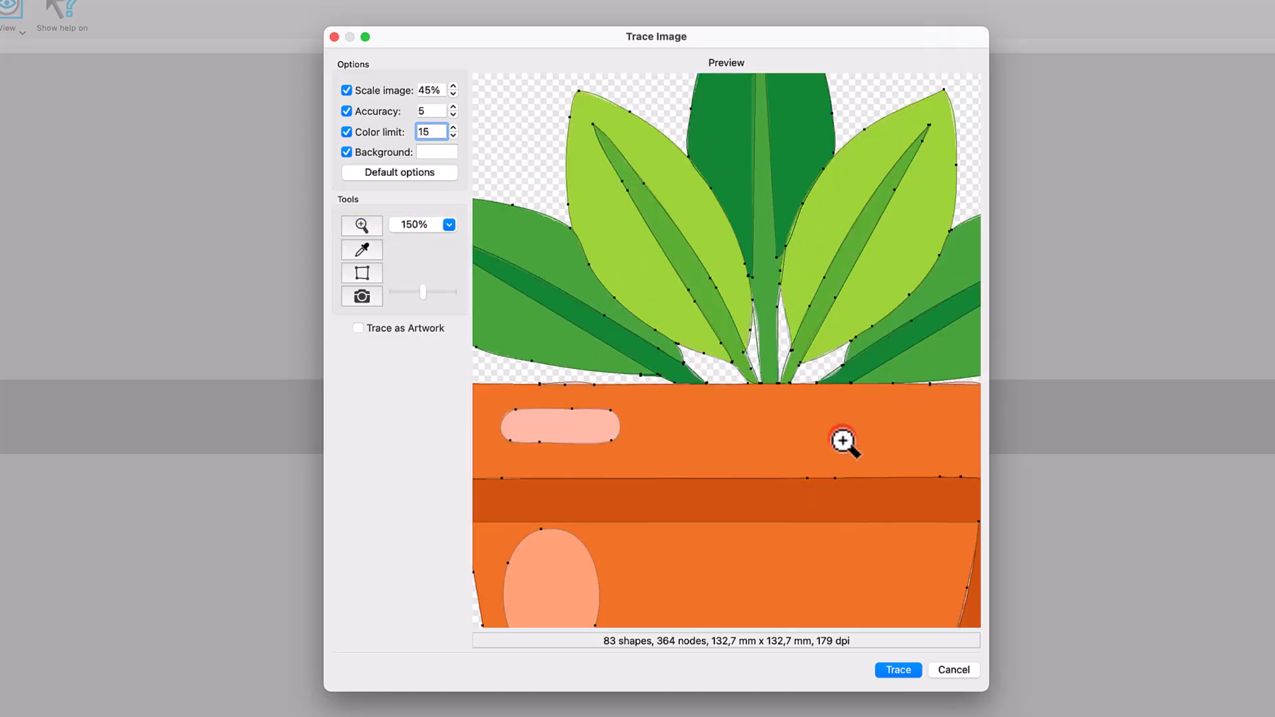
pyautogui.click(449, 225)
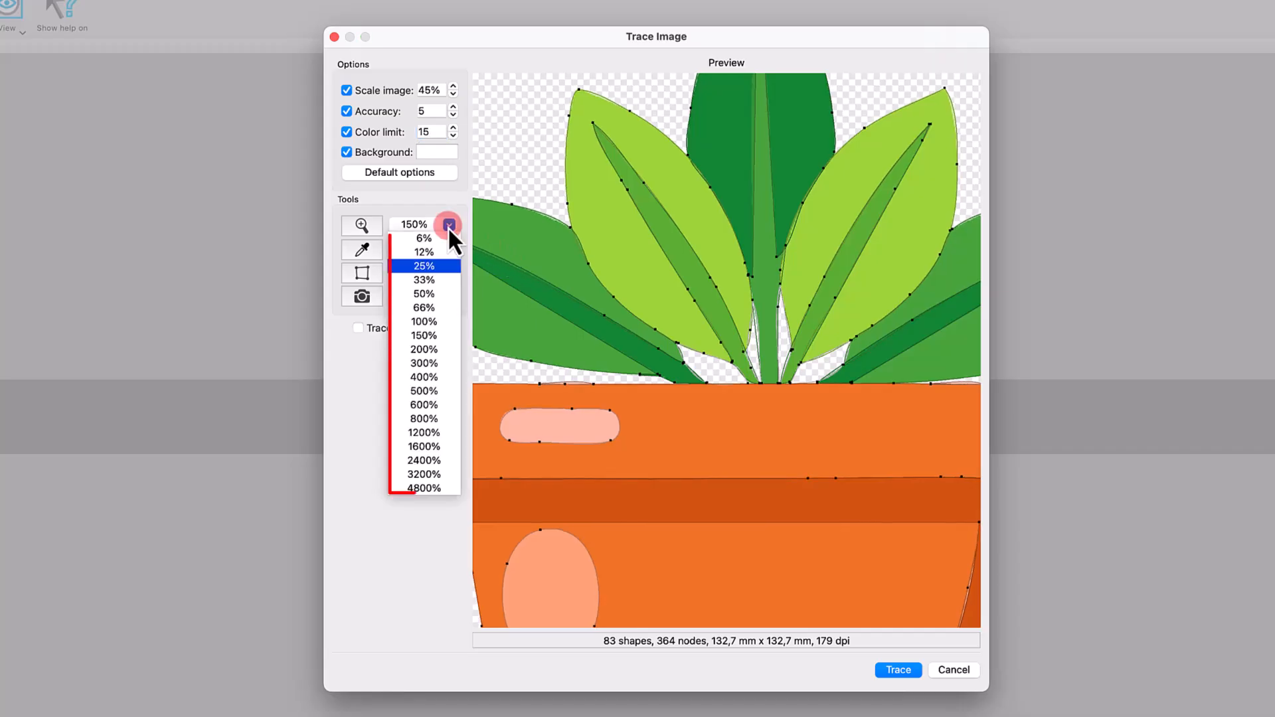
pyautogui.click(429, 293)
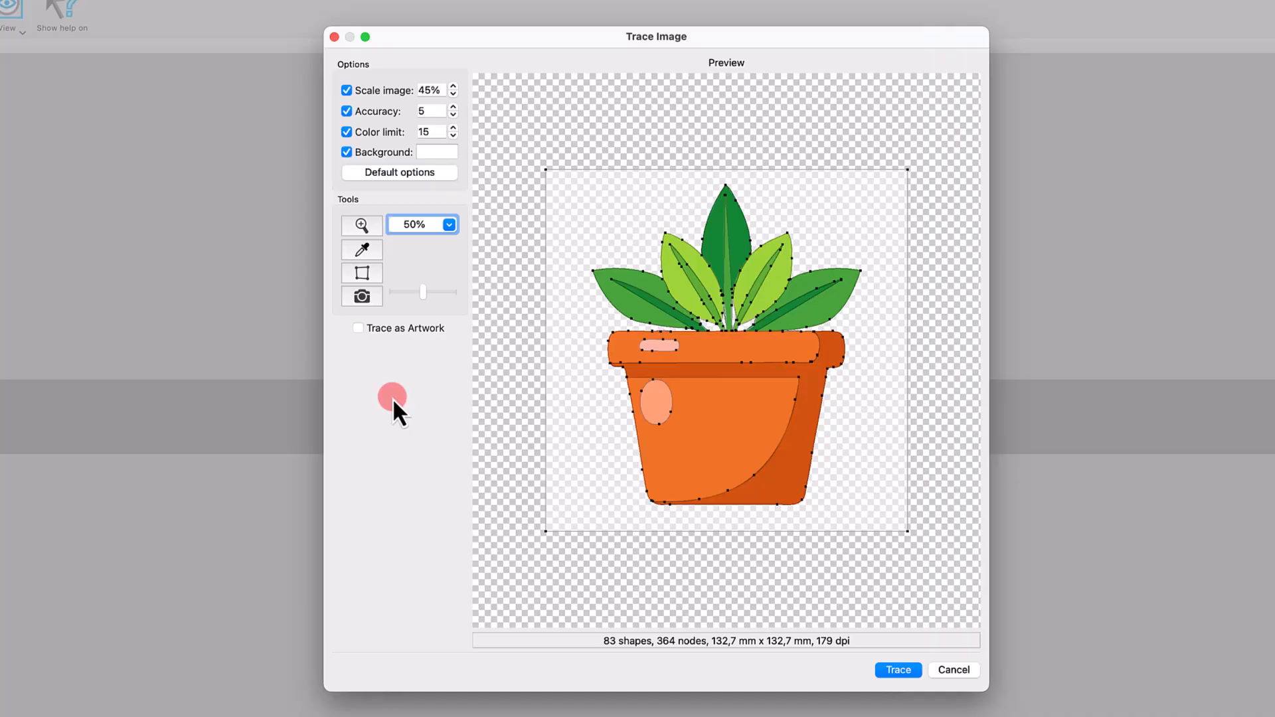
pyautogui.scroll(6, 712, 389)
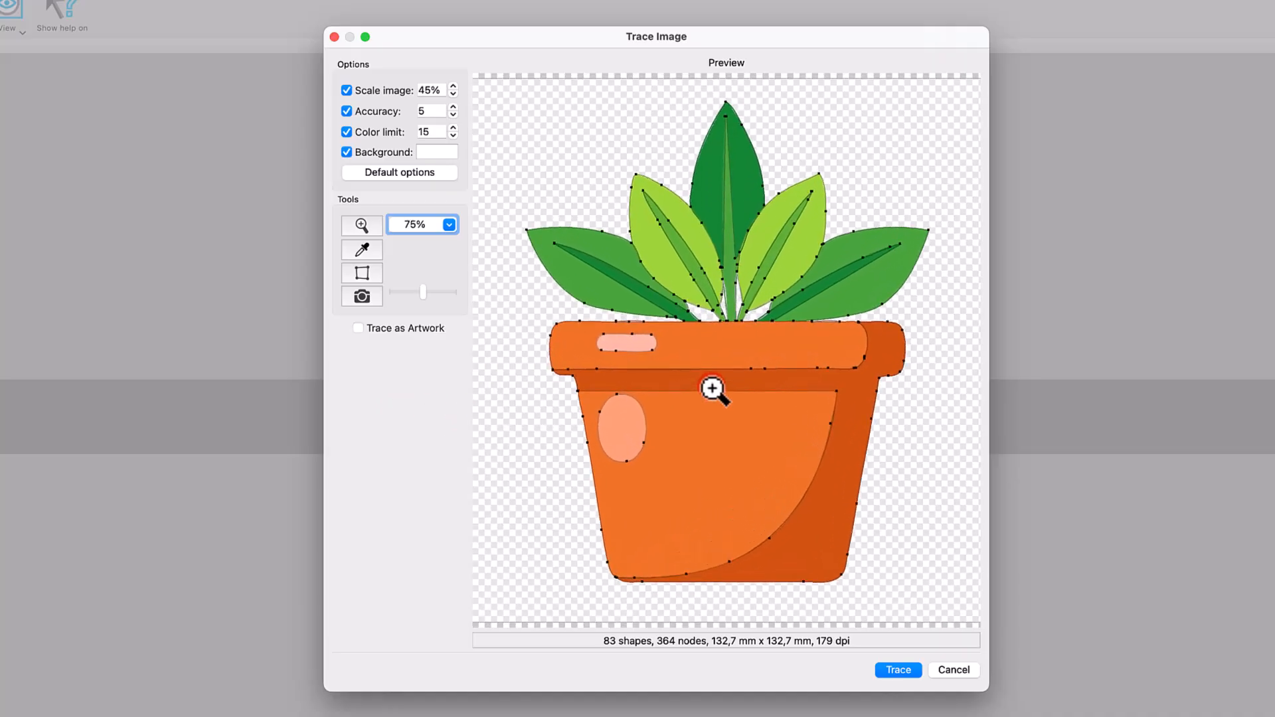
pyautogui.scroll(-2, 713, 389)
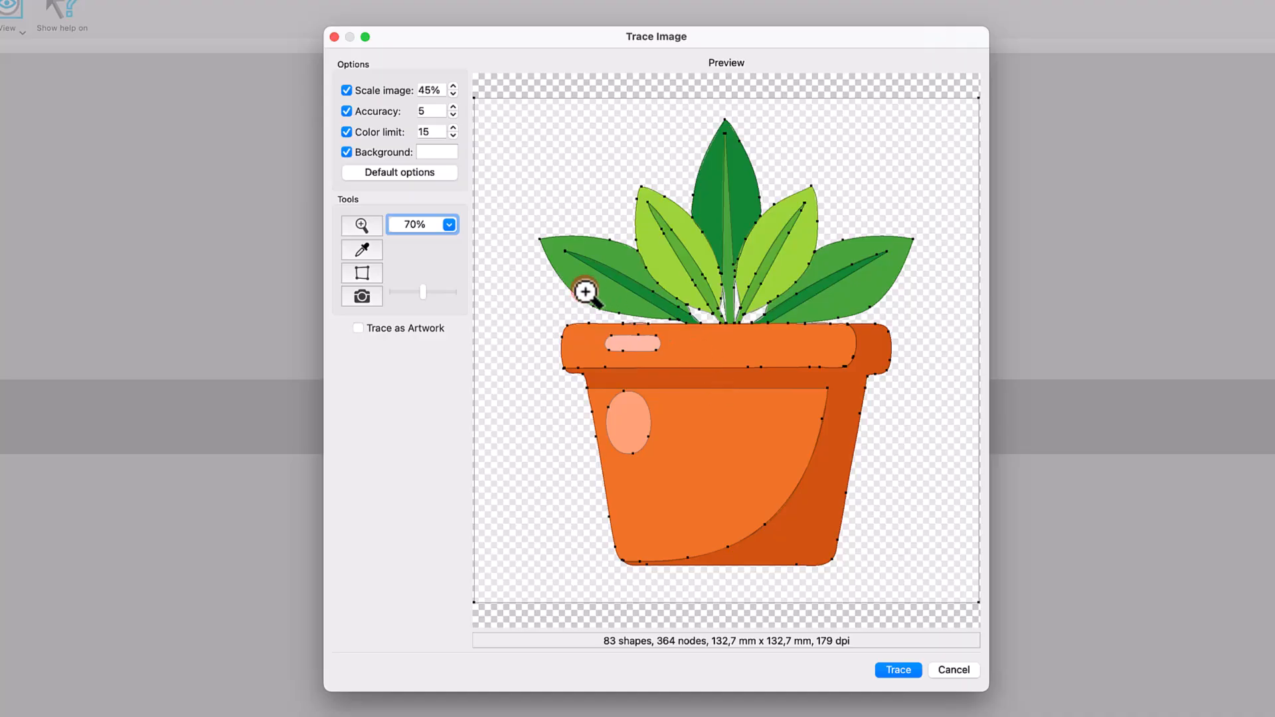
# Hide the outline nodes and compare the traced preview with the original image
pyautogui.click(370, 276)
pyautogui.click(370, 296)
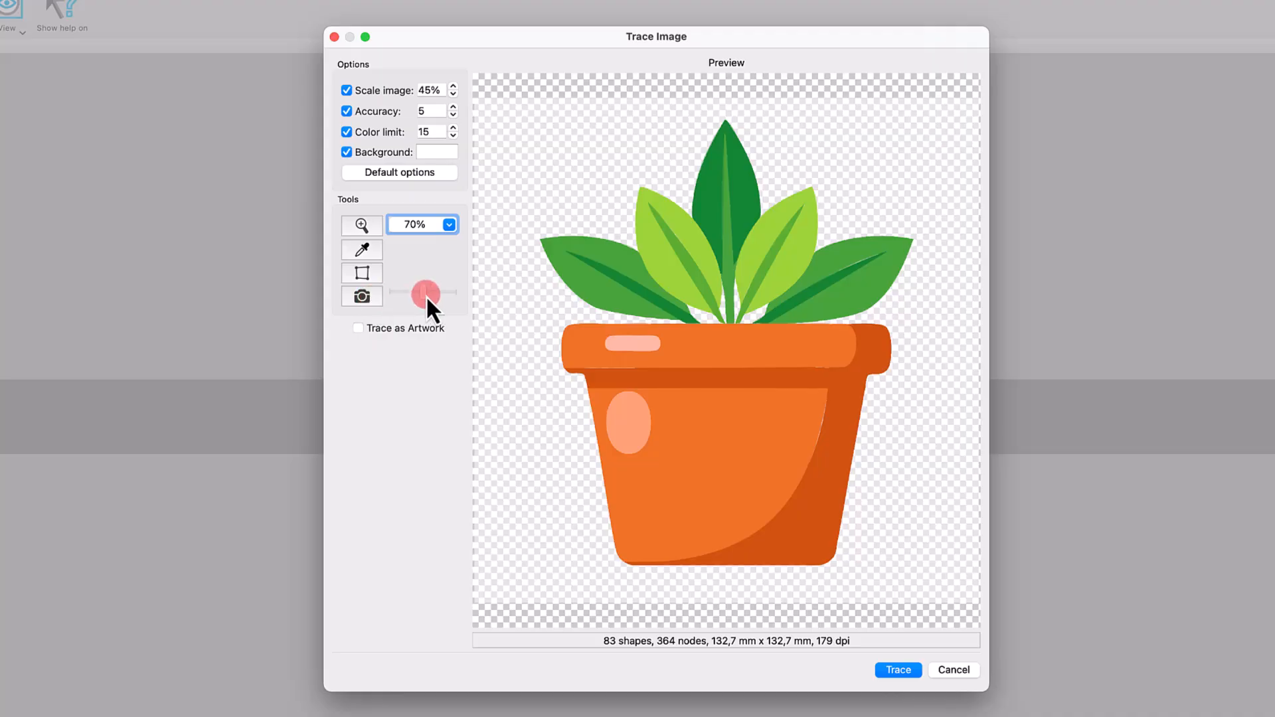
pyautogui.moveTo(425, 295)
pyautogui.mouseDown()
pyautogui.moveTo(452, 294)
pyautogui.moveTo(417, 296)
pyautogui.mouseUp()
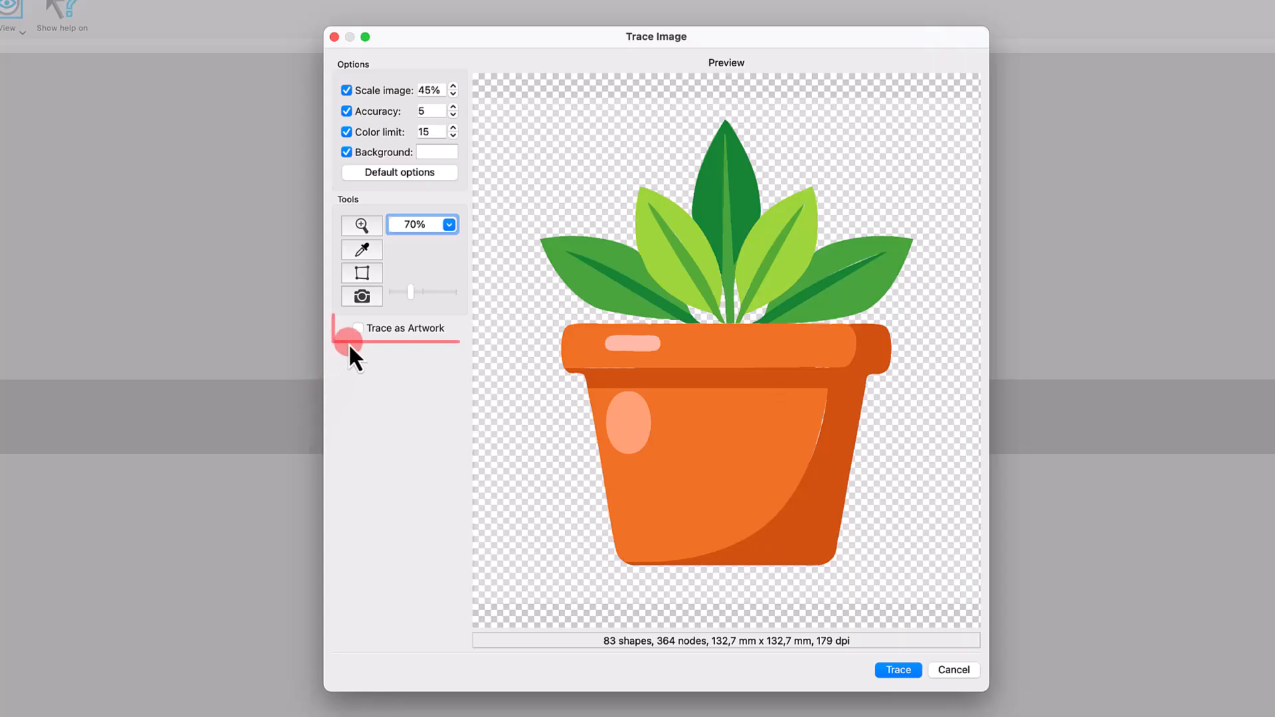
# Trace the plant image as artwork with the current trace options
pyautogui.click(357, 328)
pyautogui.click(894, 670)
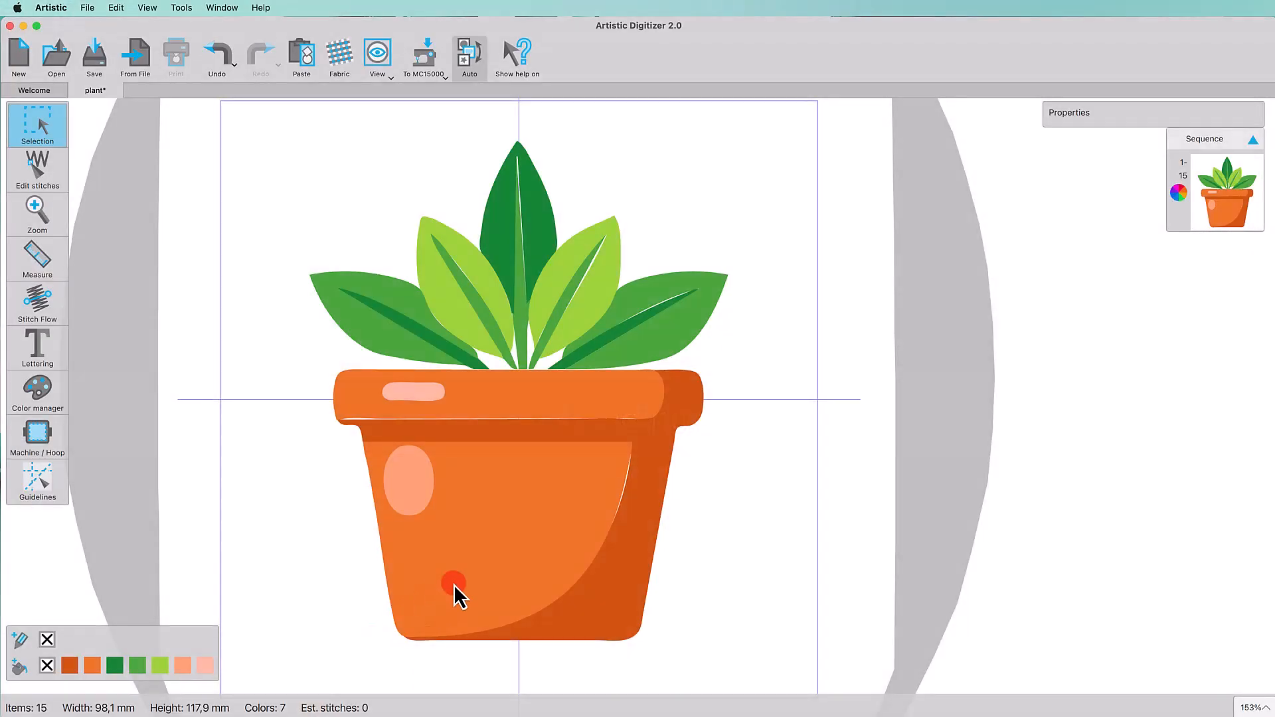
# Change the fill of the pot's front face and its darker shaded body from artwork to Step
pyautogui.click(531, 544)
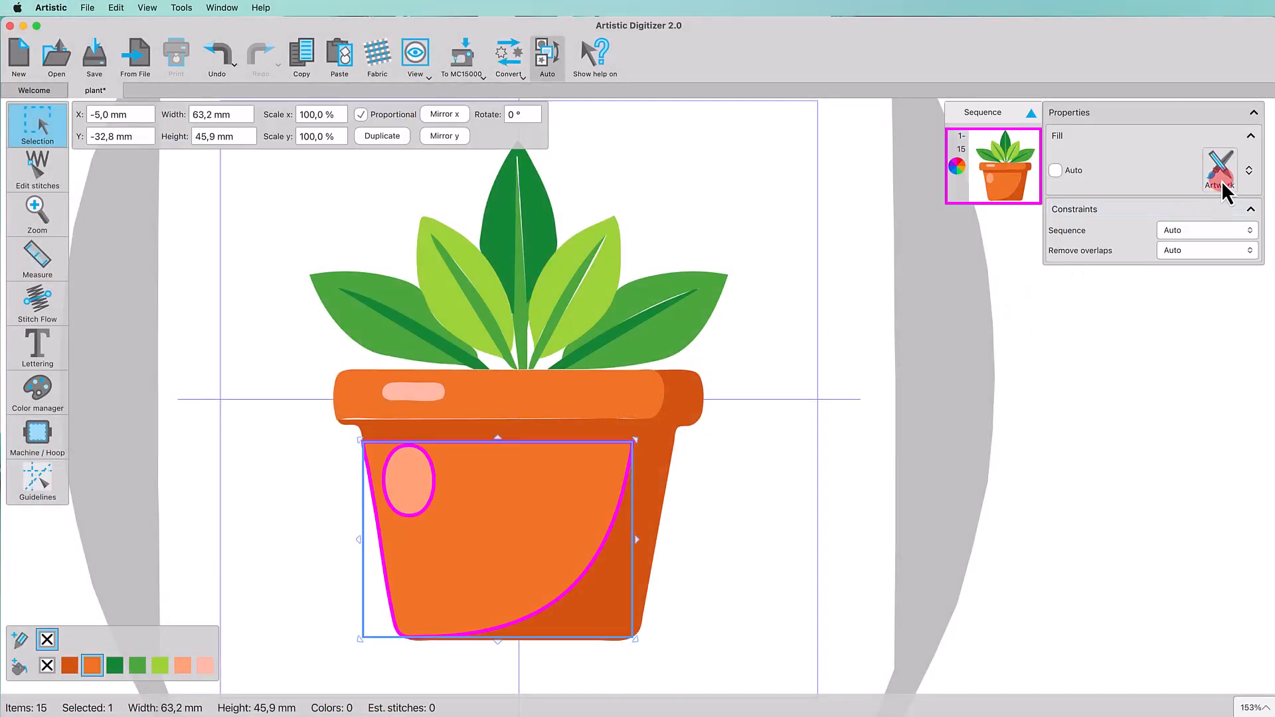
pyautogui.click(1220, 174)
pyautogui.click(1109, 216)
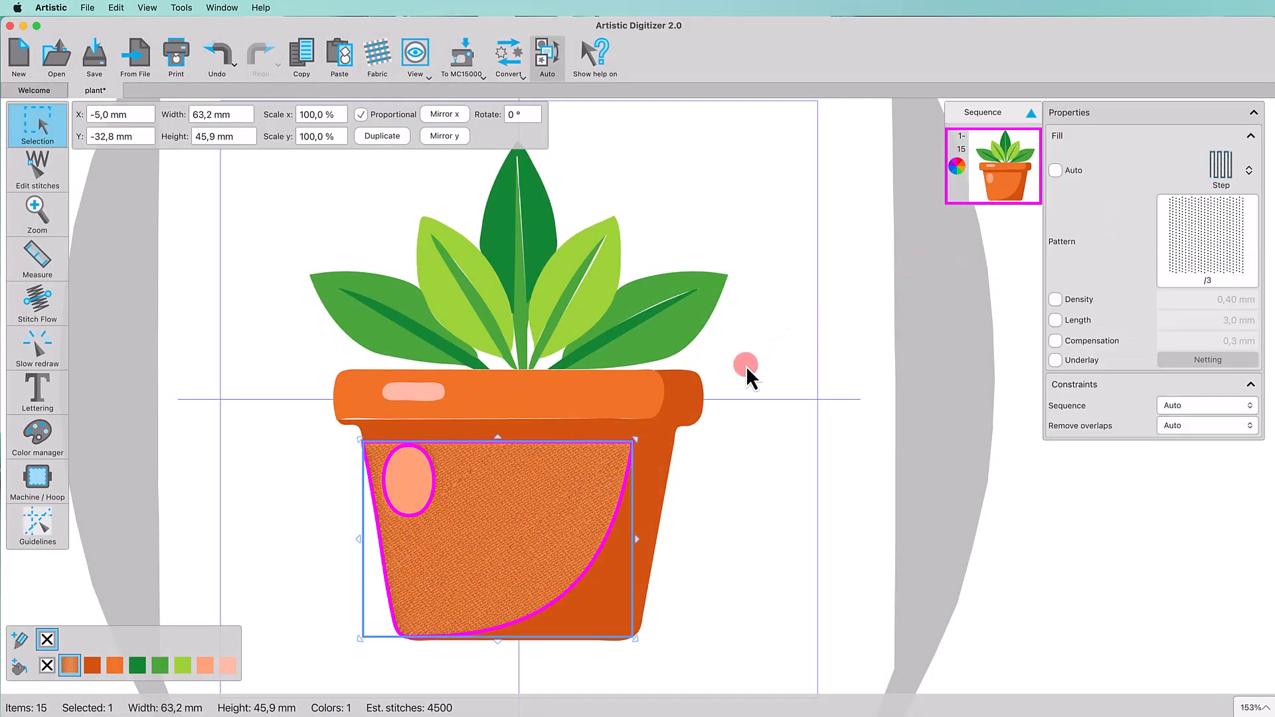
pyautogui.click(678, 391)
pyautogui.click(1219, 166)
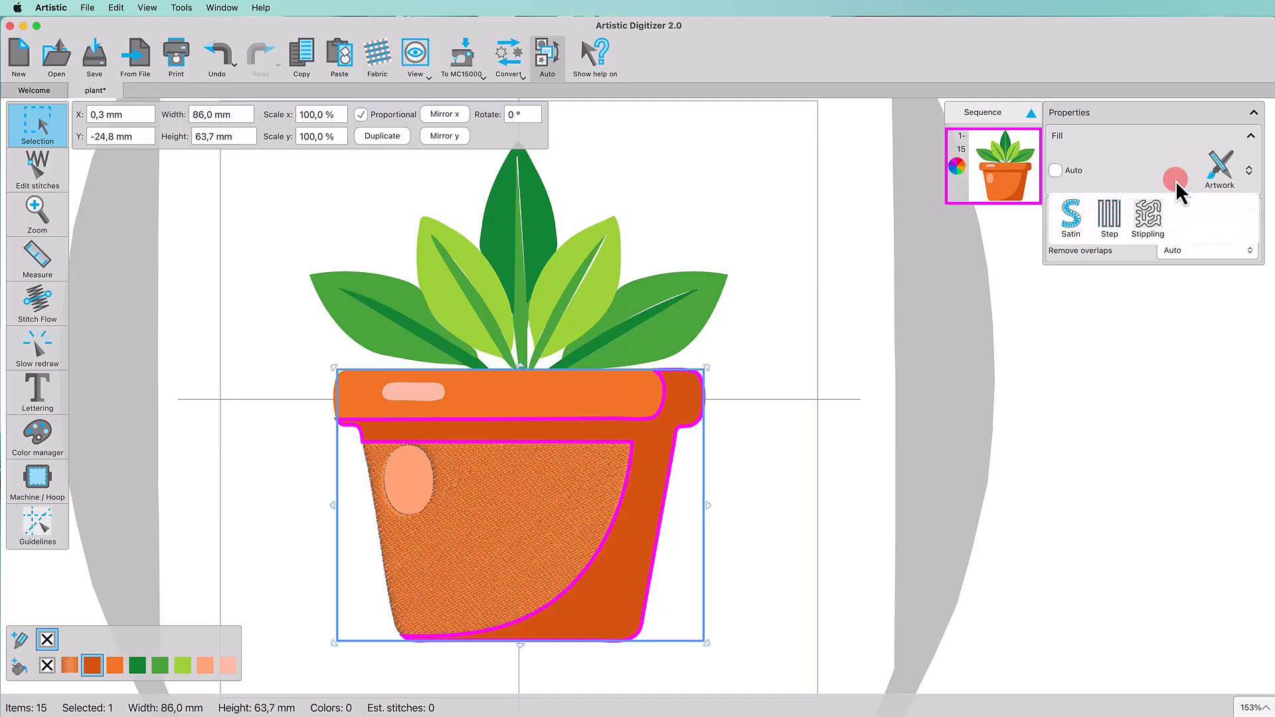
pyautogui.click(1112, 213)
pyautogui.click(838, 304)
# Change the fill of the rightmost green leaf from artwork to Satin
pyautogui.click(644, 340)
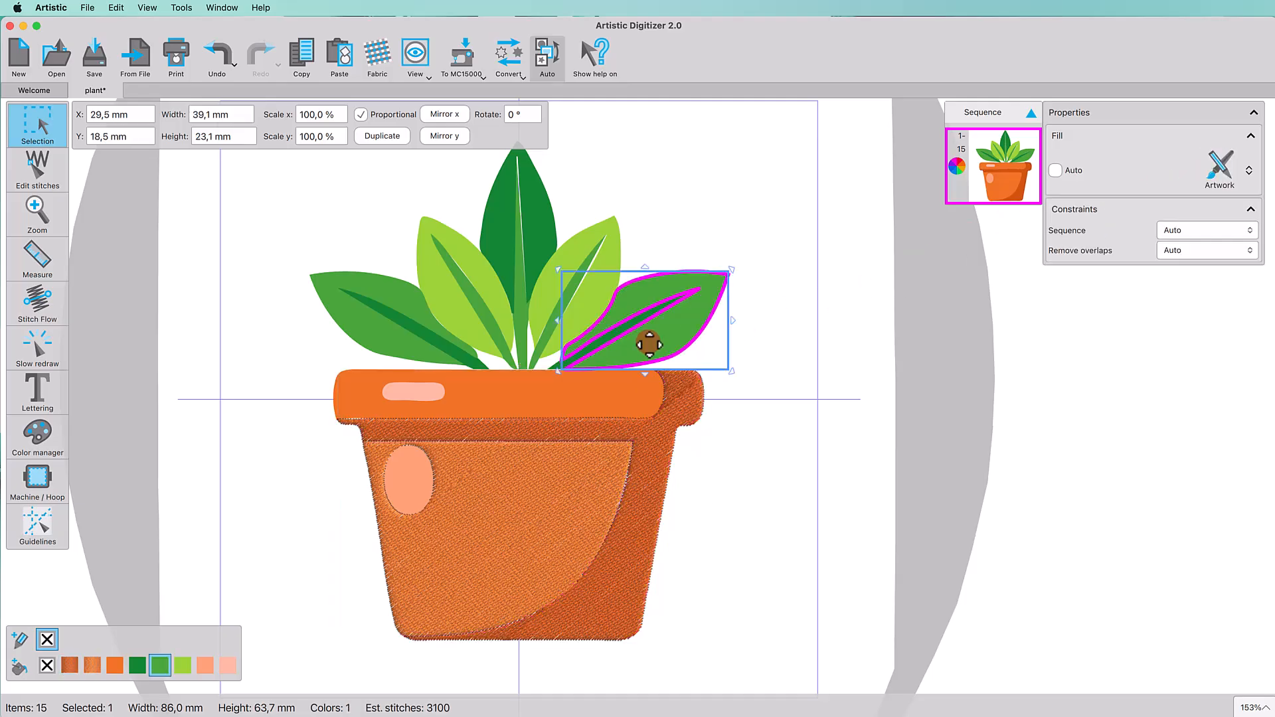
pyautogui.click(1219, 166)
pyautogui.click(1074, 223)
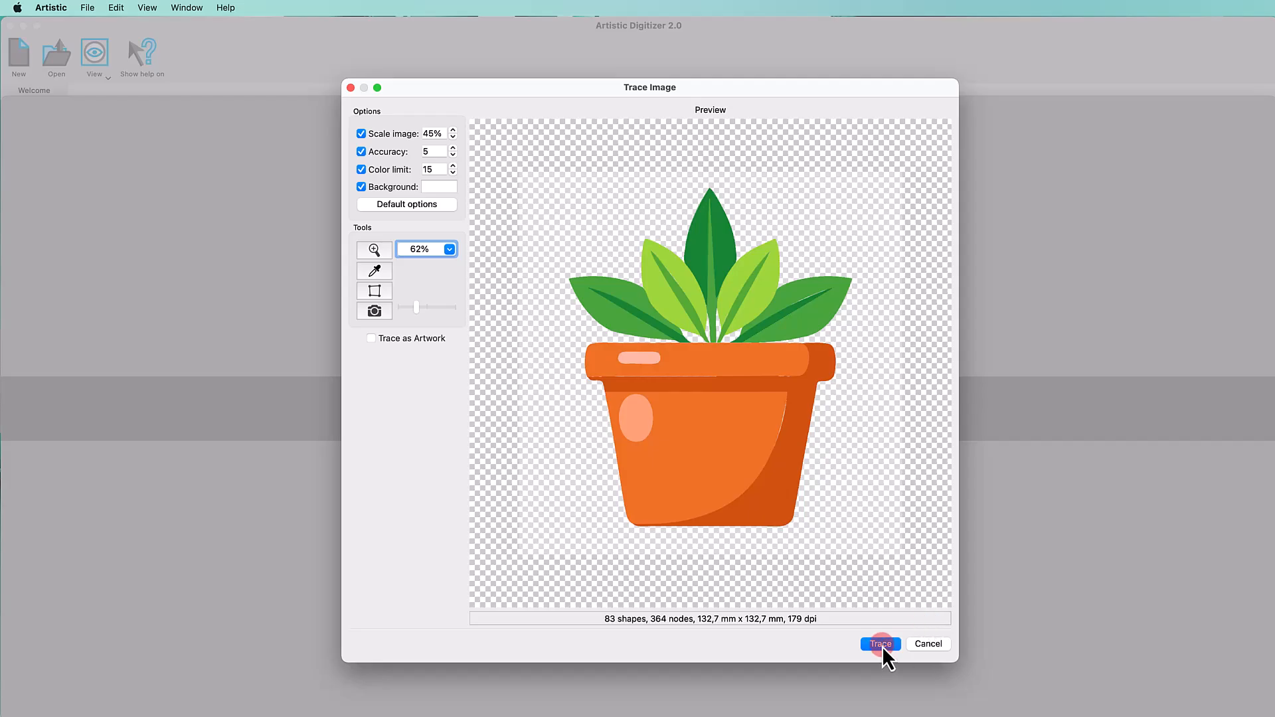
# Trace the image directly into stitches without the artwork option, and delete all white objects by selecting them by color
pyautogui.click(881, 644)
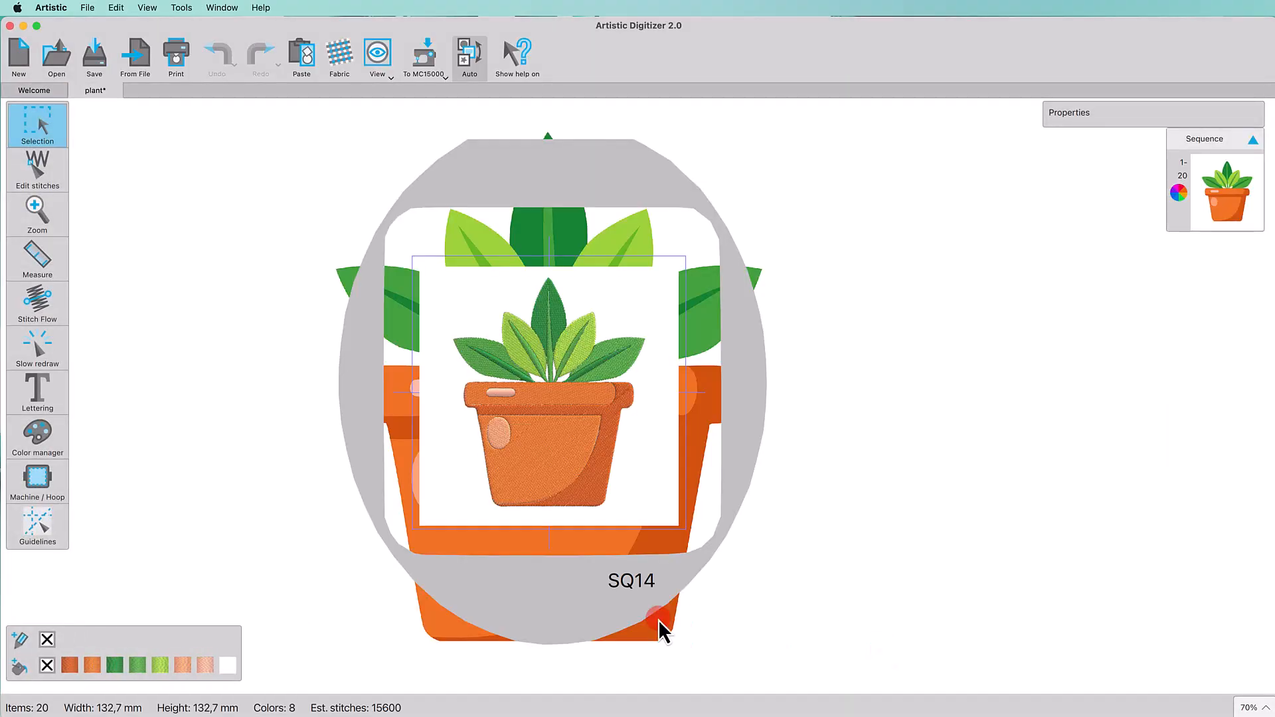
pyautogui.rightClick(229, 667)
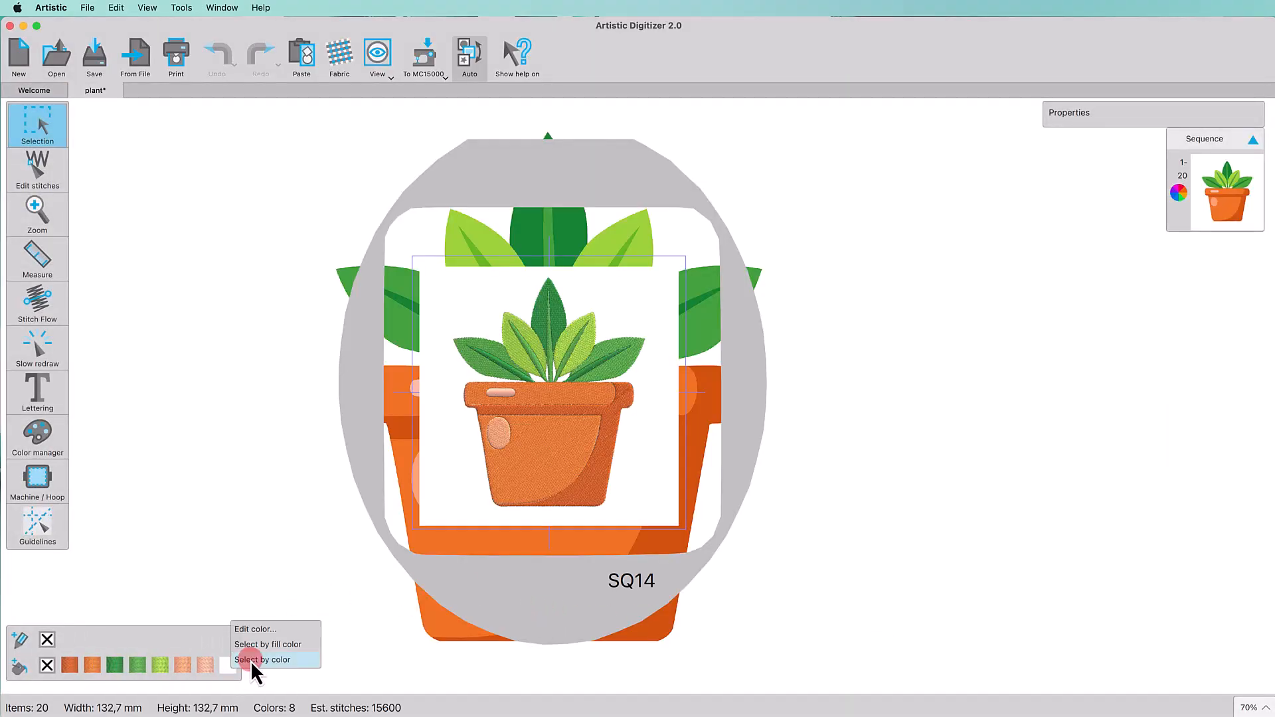
pyautogui.click(250, 660)
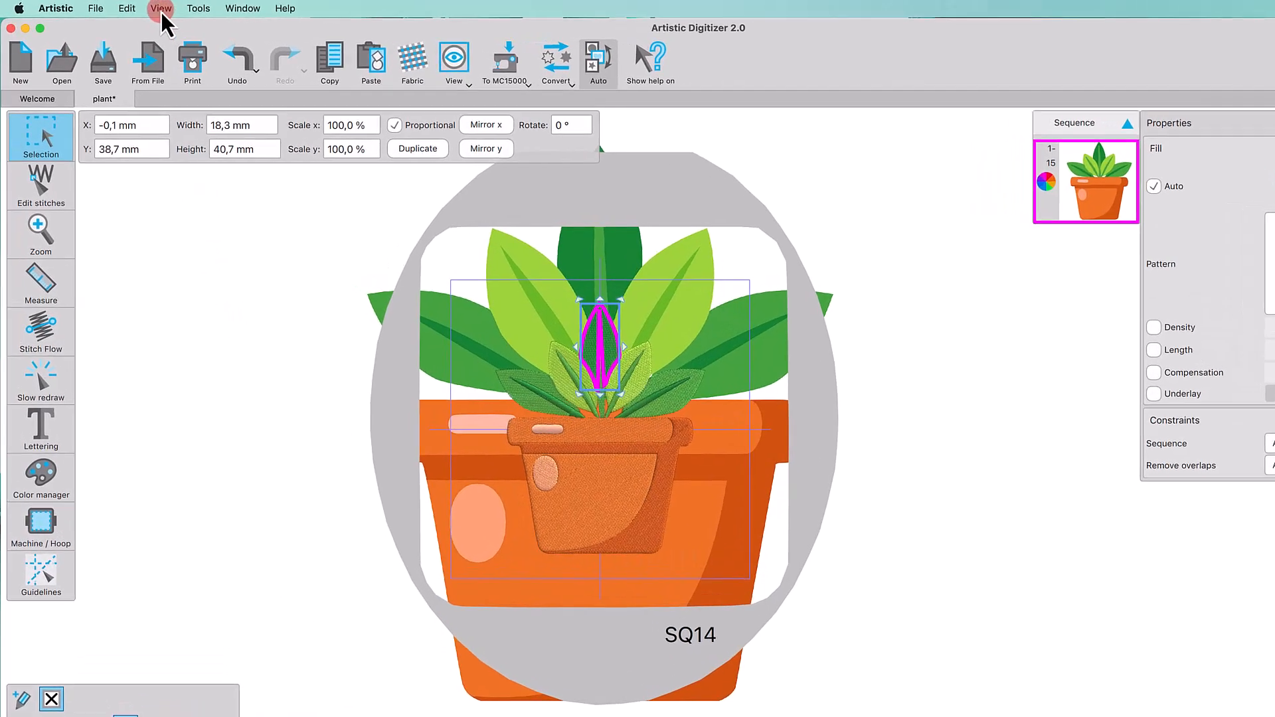
# Set the backdrop image behind the embroidery to Hidden
pyautogui.click(146, 7)
pyautogui.moveTo(222, 78)
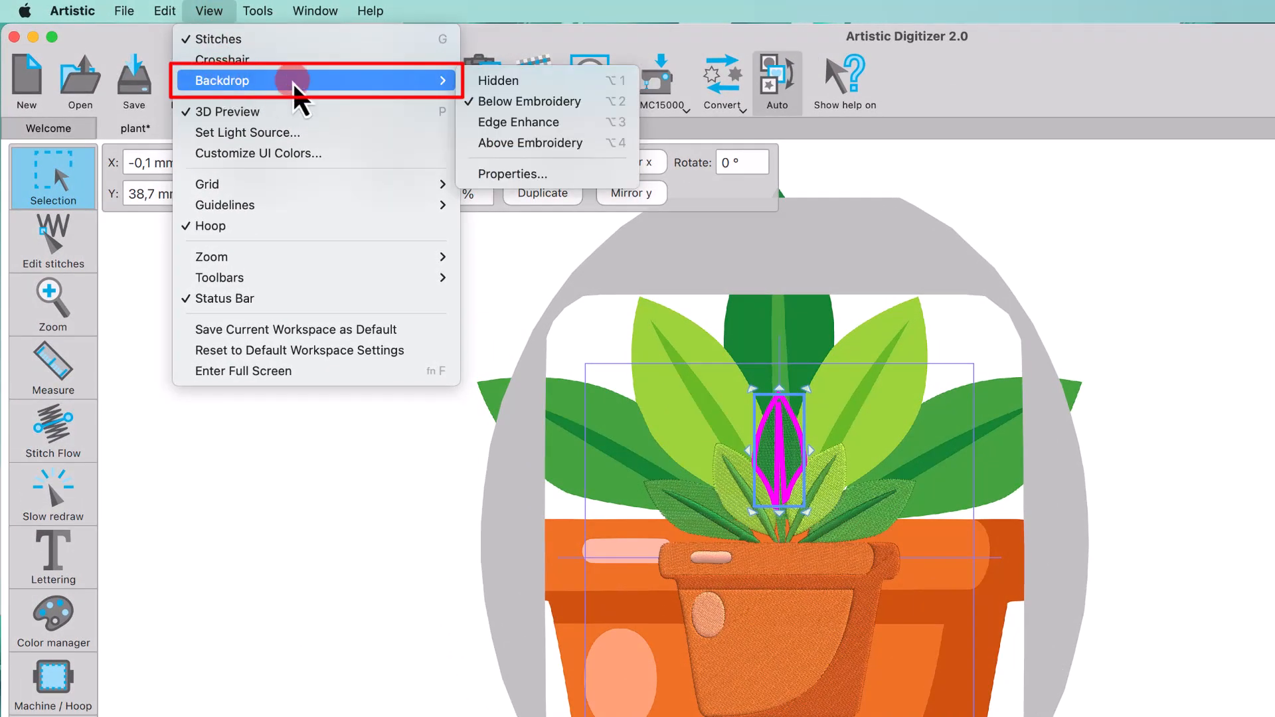
pyautogui.click(561, 81)
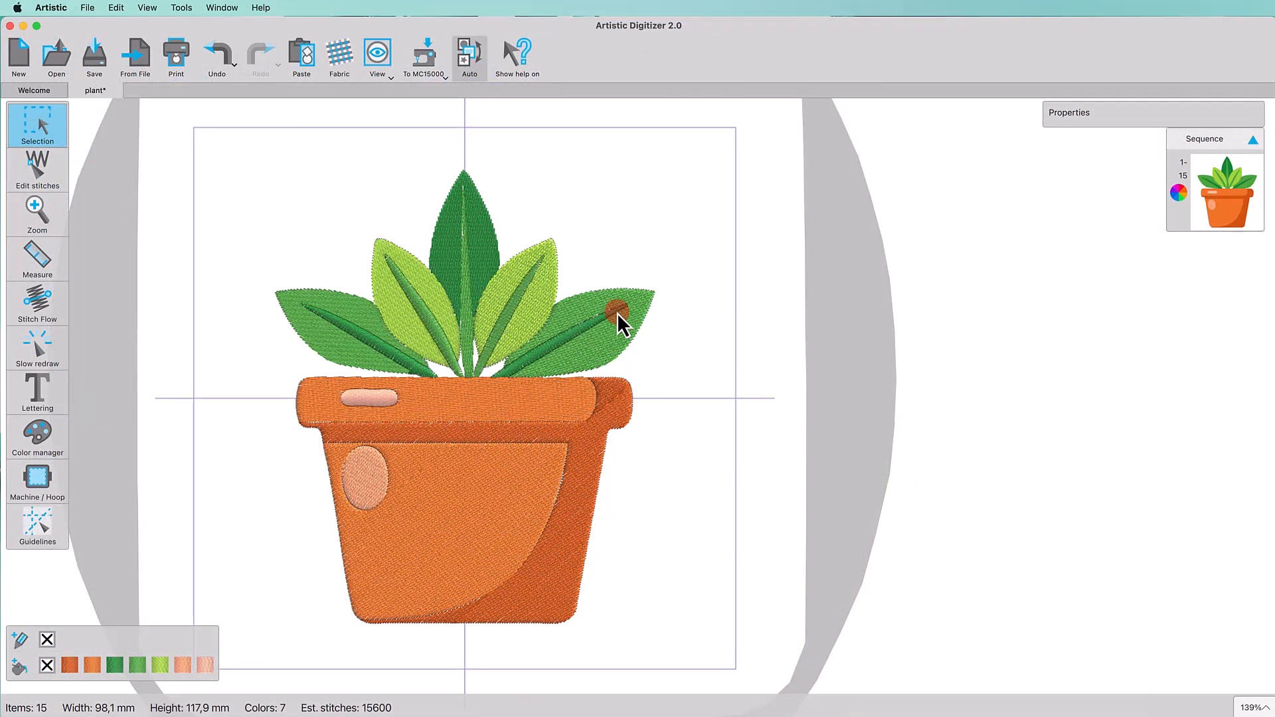
# Select the center veins of all five leaves and set their fill to Step
pyautogui.click(616, 313)
pyautogui.keyDown('shift'); pyautogui.click(536, 269); pyautogui.keyUp('shift')
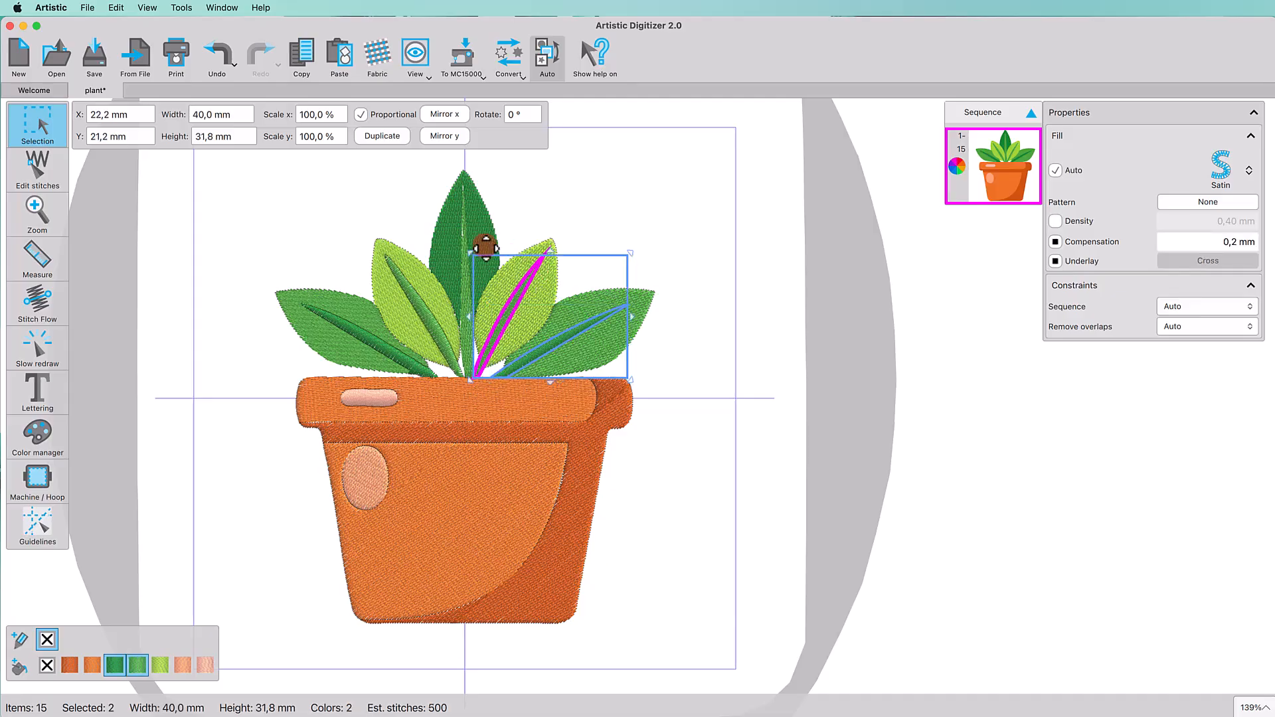
pyautogui.keyDown('shift'); pyautogui.click(463, 237); pyautogui.keyUp('shift')
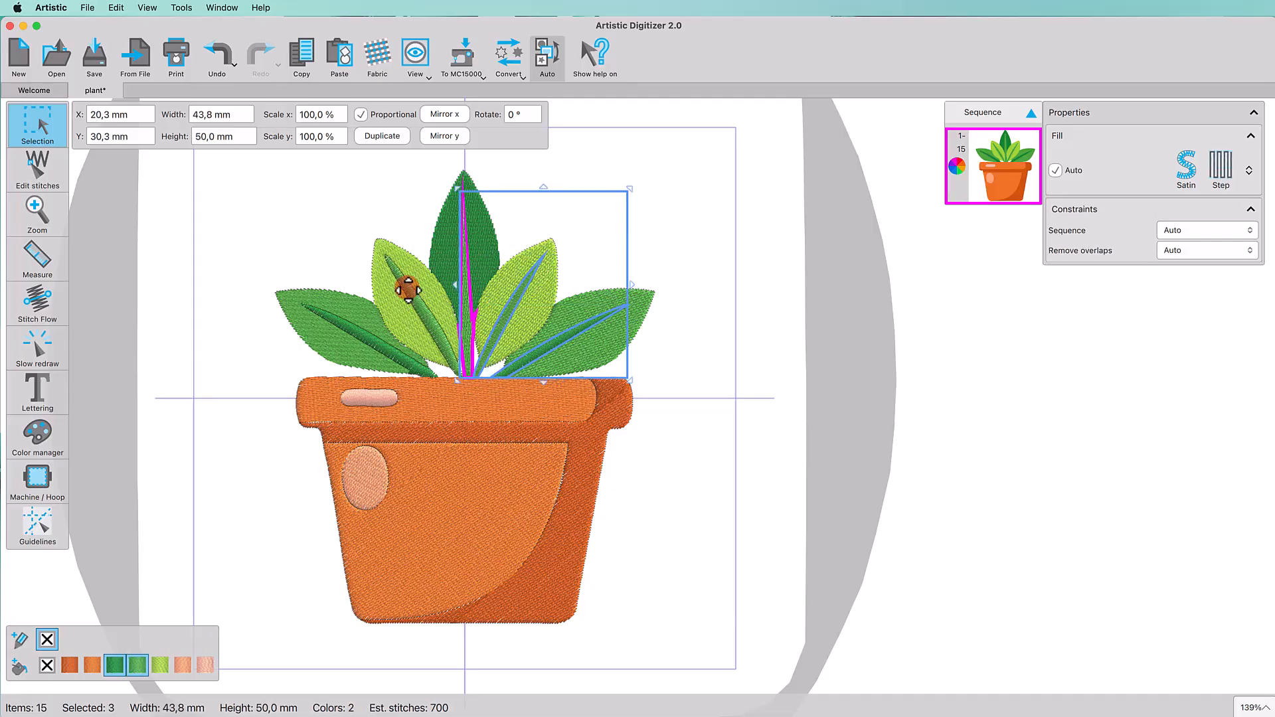
pyautogui.keyDown('shift'); pyautogui.click(407, 285); pyautogui.keyUp('shift')
pyautogui.keyDown('shift'); pyautogui.click(345, 326); pyautogui.keyUp('shift')
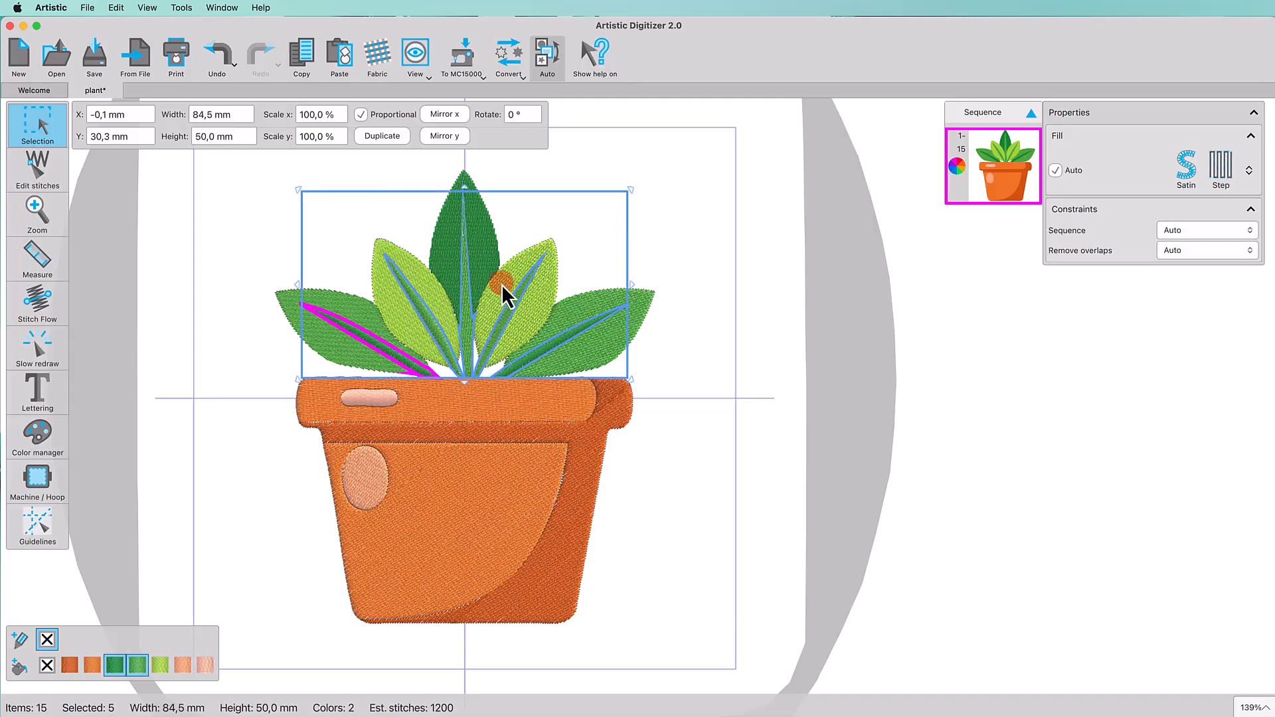
pyautogui.click(1221, 171)
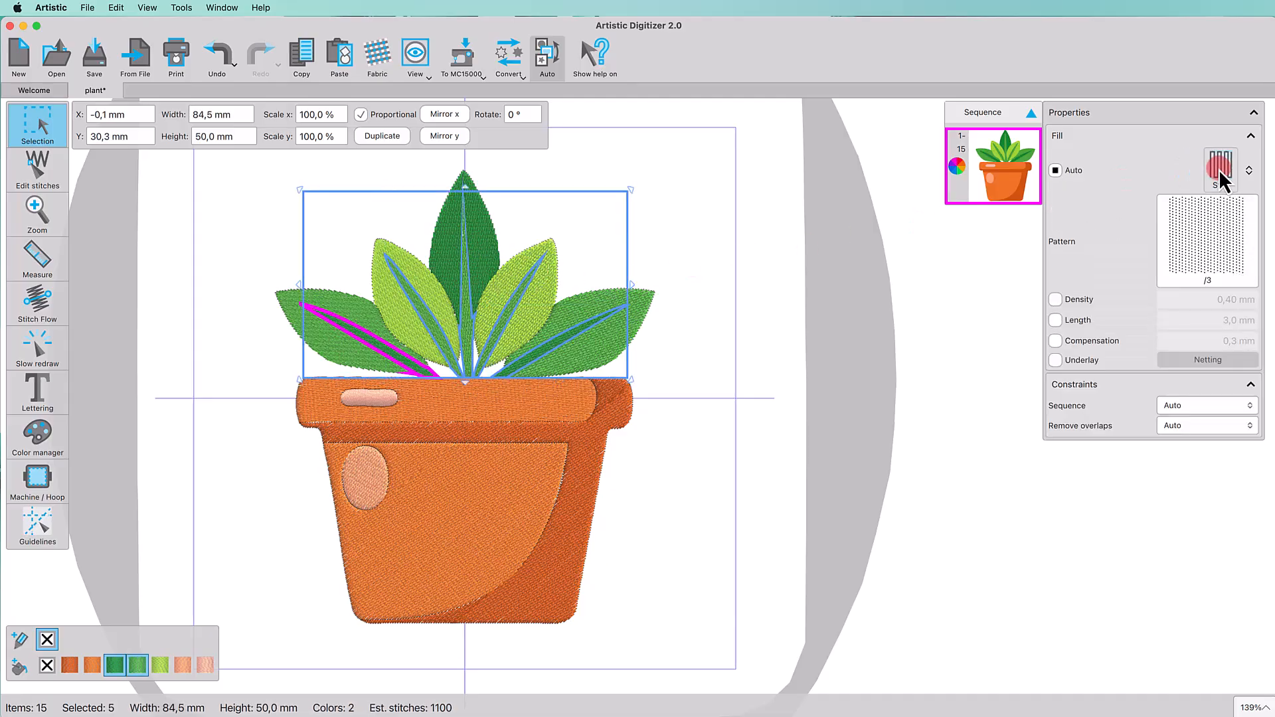
# Select the five leaf bodies together and change their fill to Satin
pyautogui.click(647, 308)
pyautogui.keyDown('shift'); pyautogui.click(545, 251); pyautogui.keyUp('shift')
pyautogui.keyDown('shift'); pyautogui.click(447, 233); pyautogui.keyUp('shift')
pyautogui.keyDown('shift'); pyautogui.click(387, 292); pyautogui.keyUp('shift')
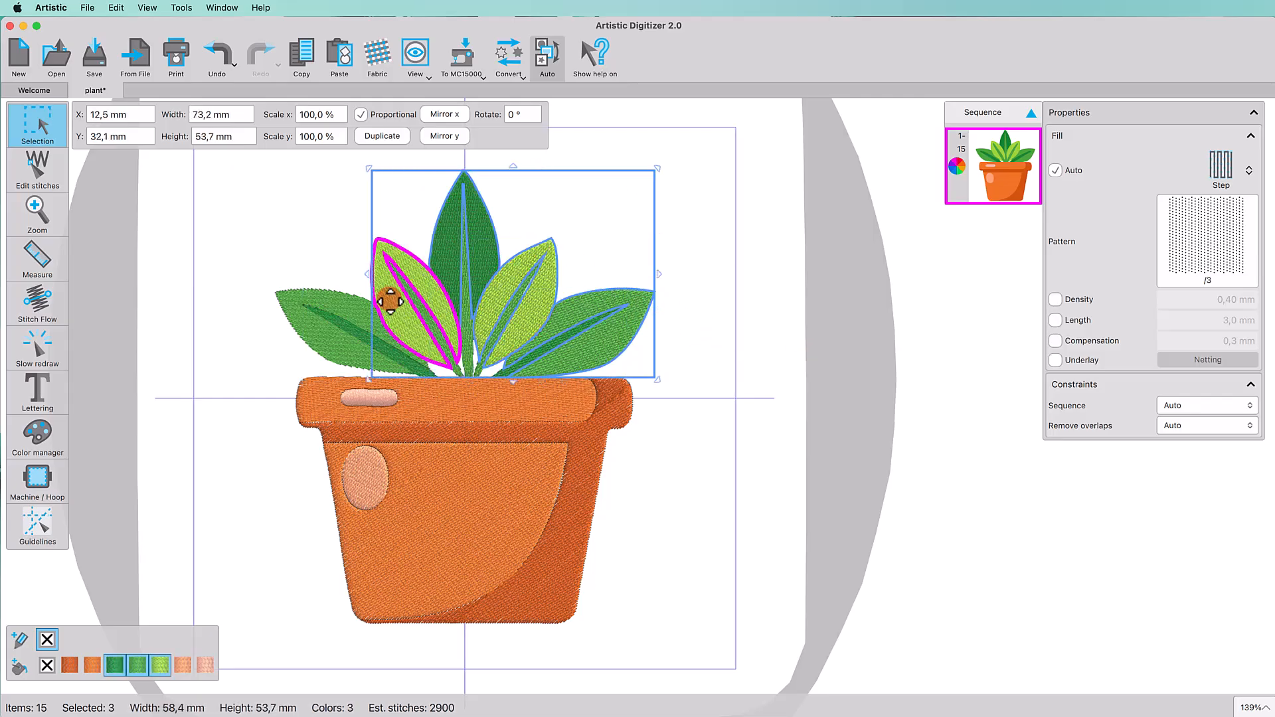
pyautogui.keyDown('shift'); pyautogui.click(317, 348); pyautogui.keyUp('shift')
pyautogui.click(1219, 187)
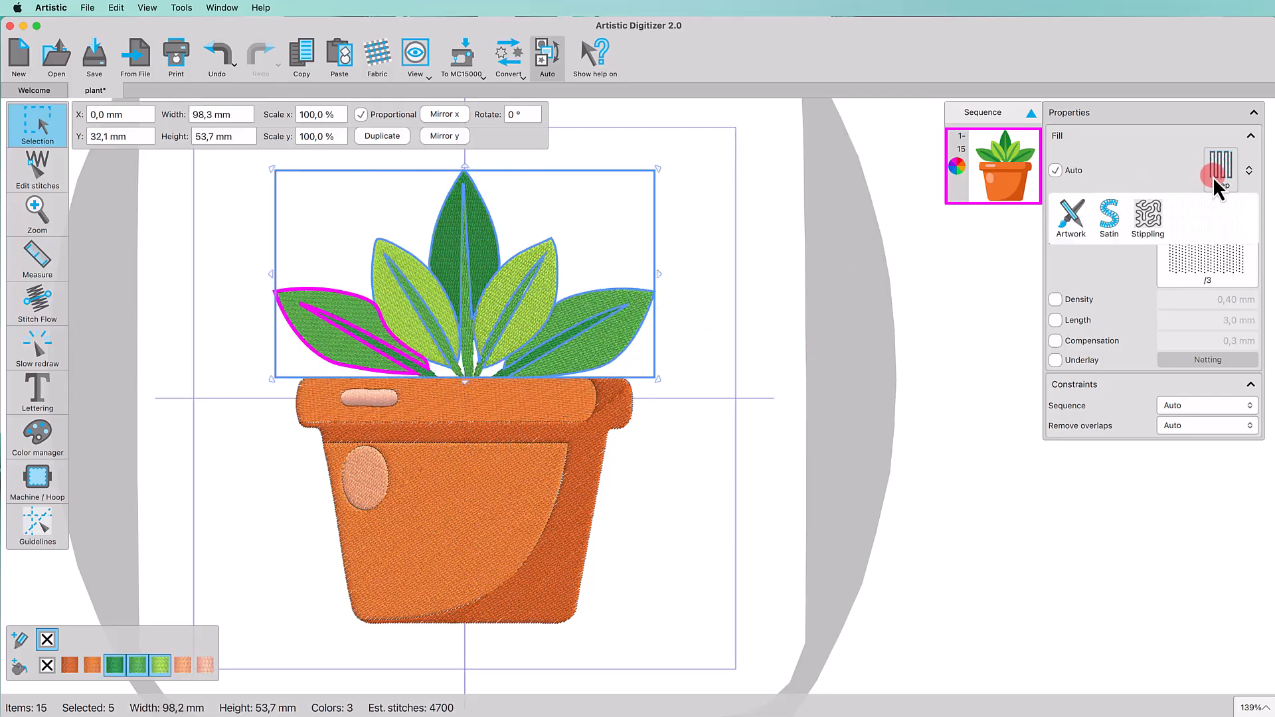
pyautogui.click(1105, 212)
pyautogui.click(341, 210)
# Use Stitch Flow to move the upper flow point of each of the two light green leaves out to its tip
pyautogui.scroll(5, 342, 211)
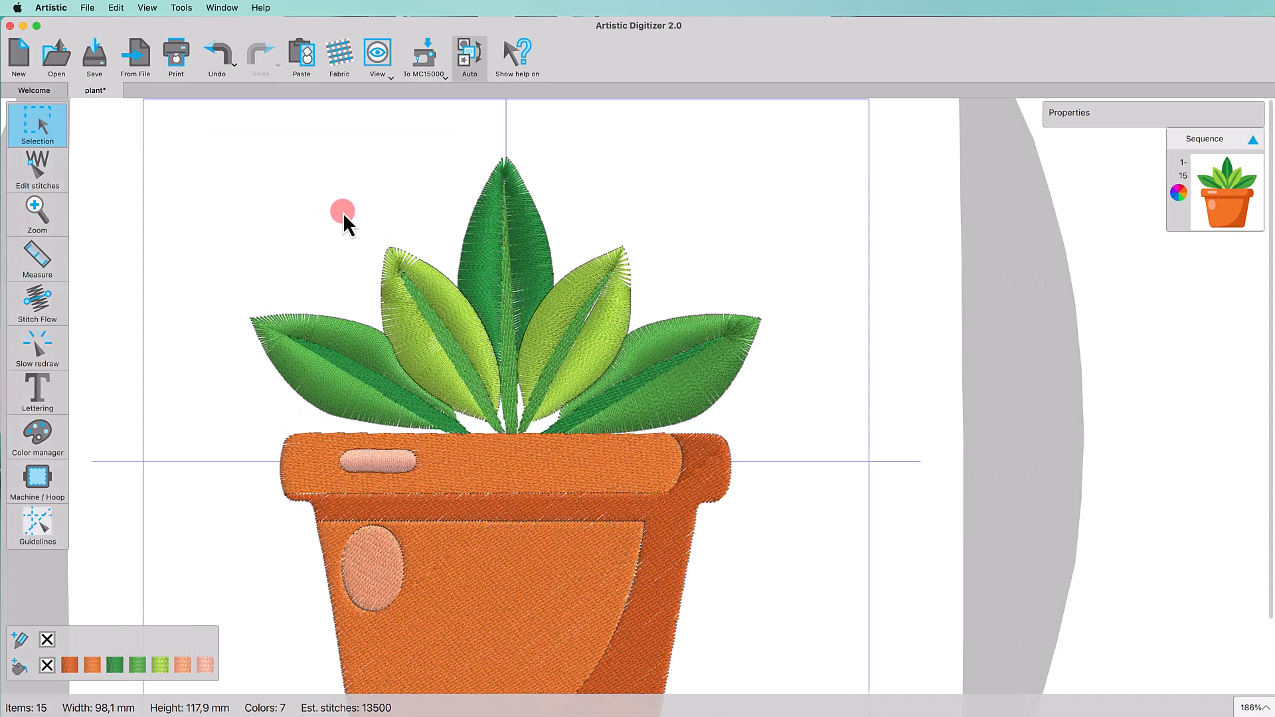
pyautogui.click(38, 299)
pyautogui.click(441, 293)
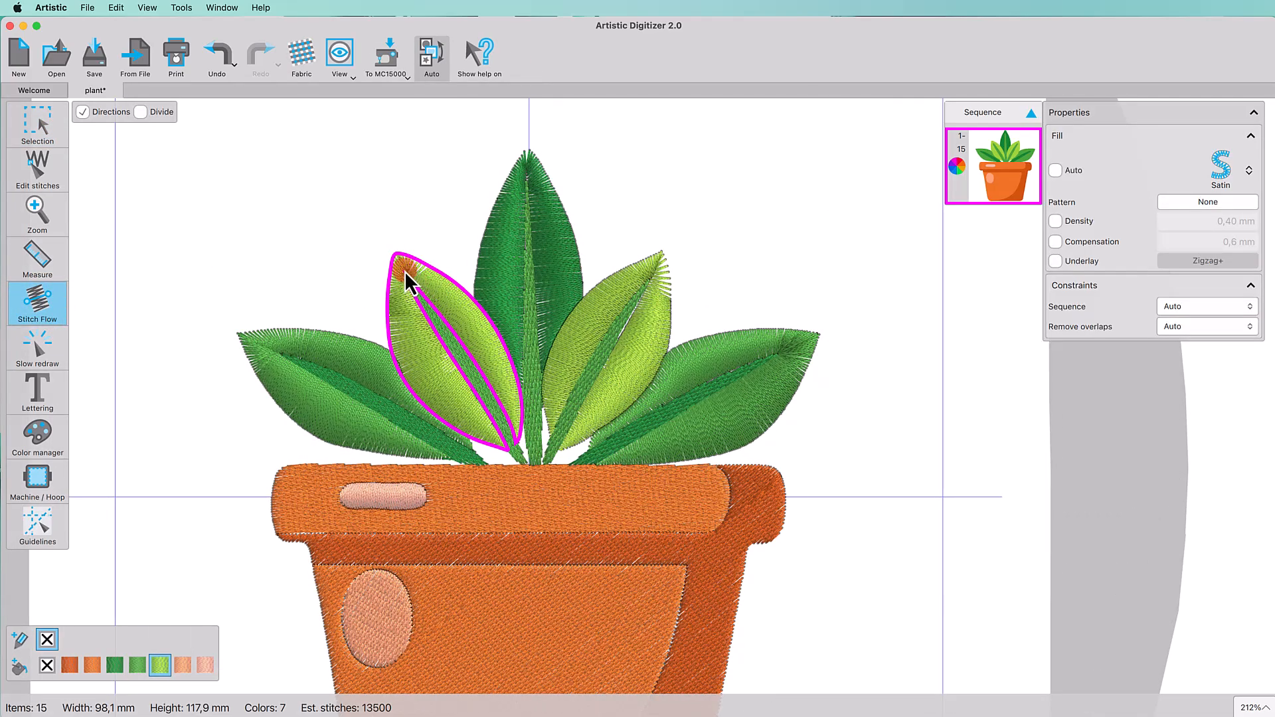
pyautogui.moveTo(407, 276); pyautogui.dragTo(398, 254)
pyautogui.click(620, 296)
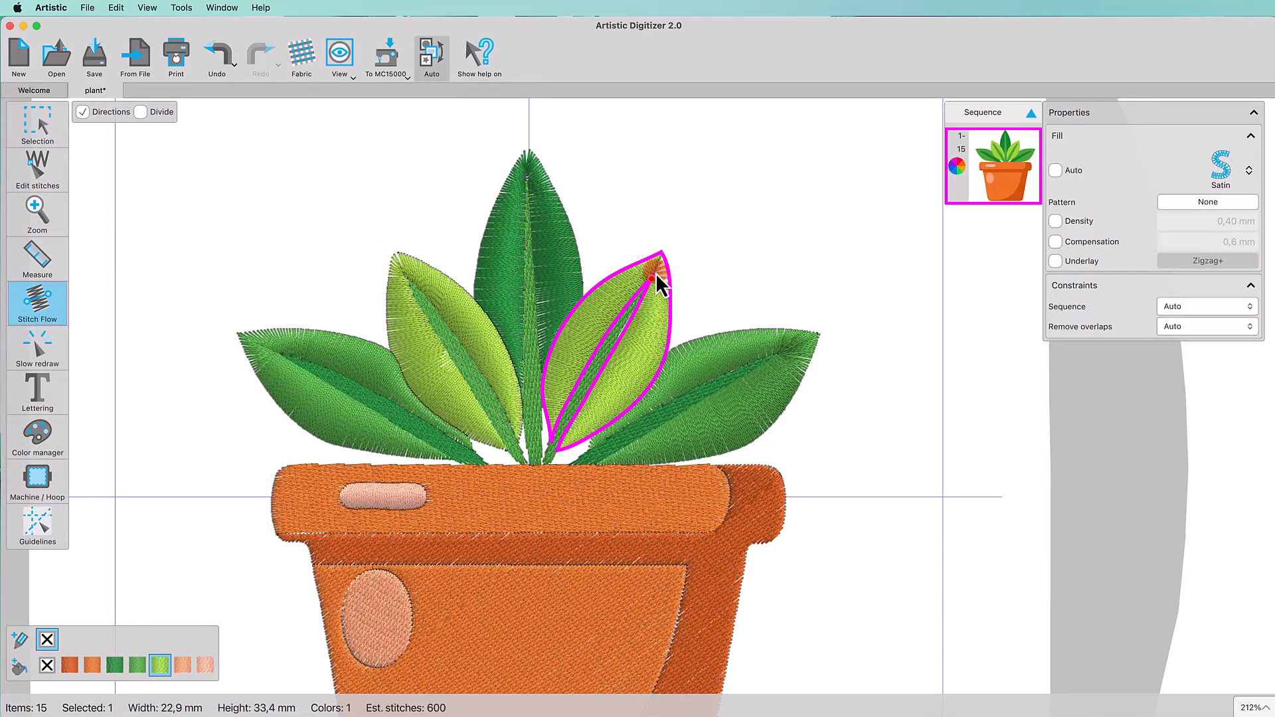
pyautogui.moveTo(652, 278); pyautogui.dragTo(663, 255)
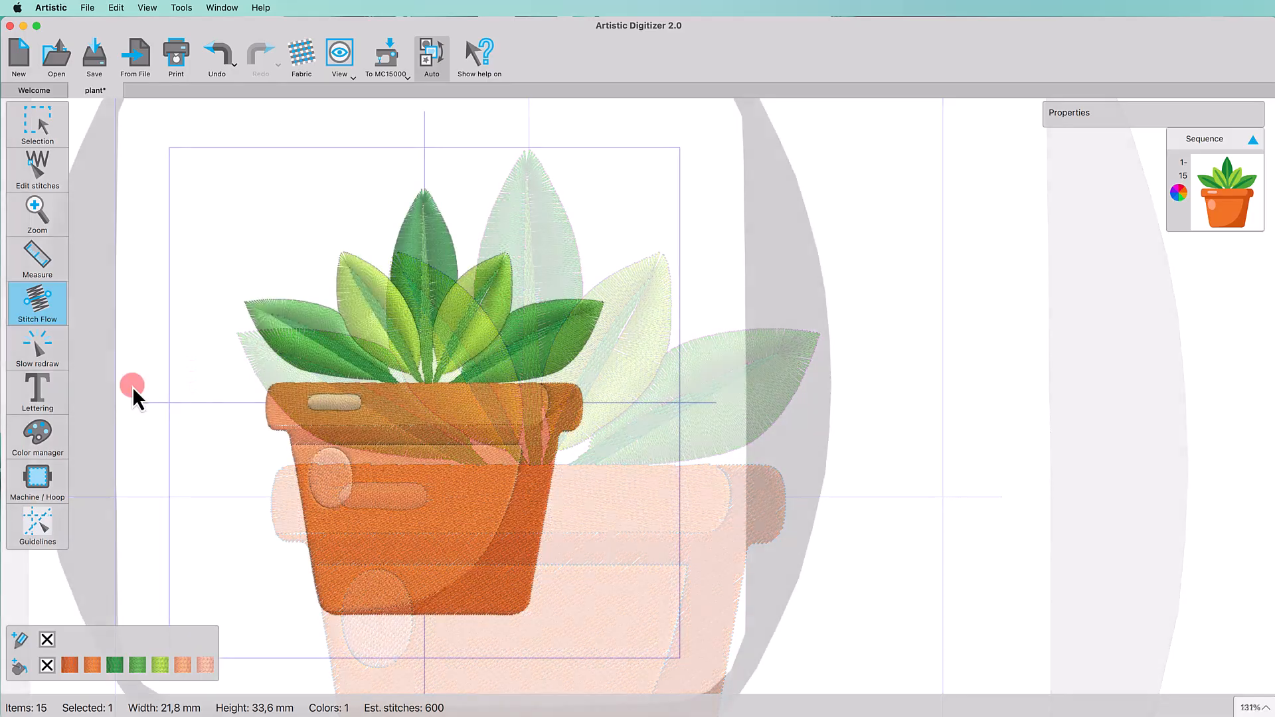